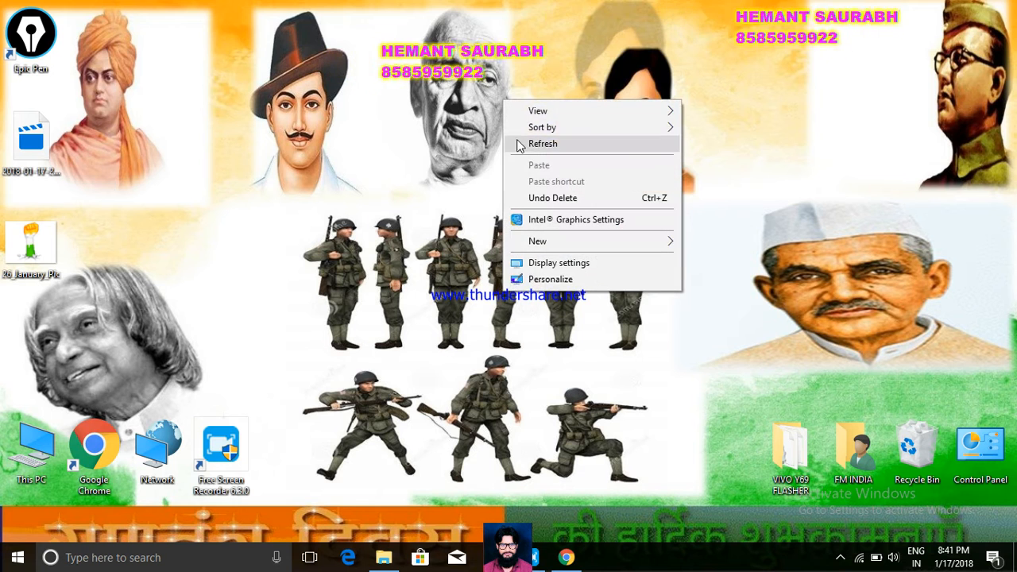
Step: Launch Excel, dismiss the activation wizard, and create a blank workbook in a maximized window
{"action": "left_click", "coordinate": [531, 144]}
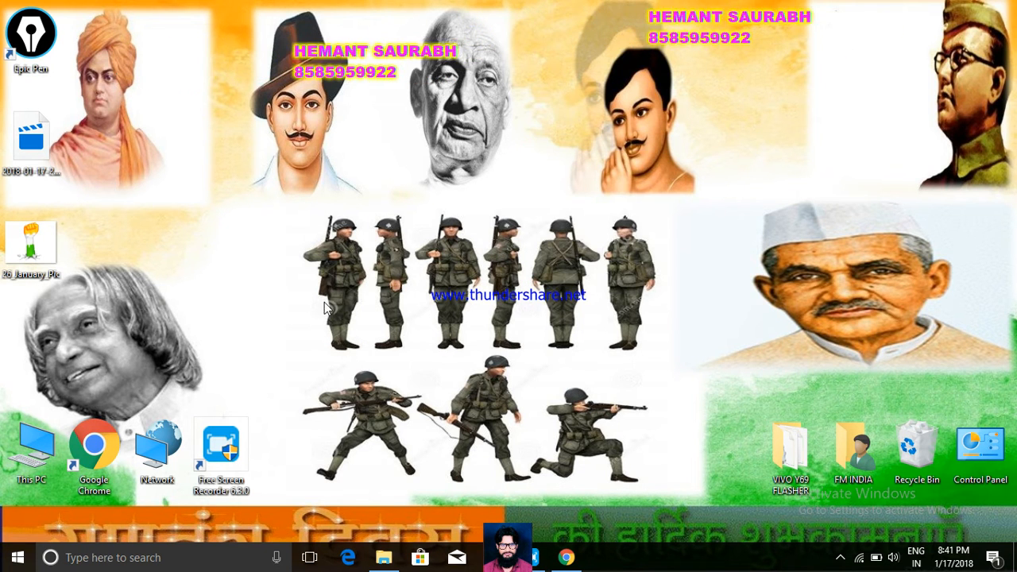
{"action": "left_click", "coordinate": [116, 558]}
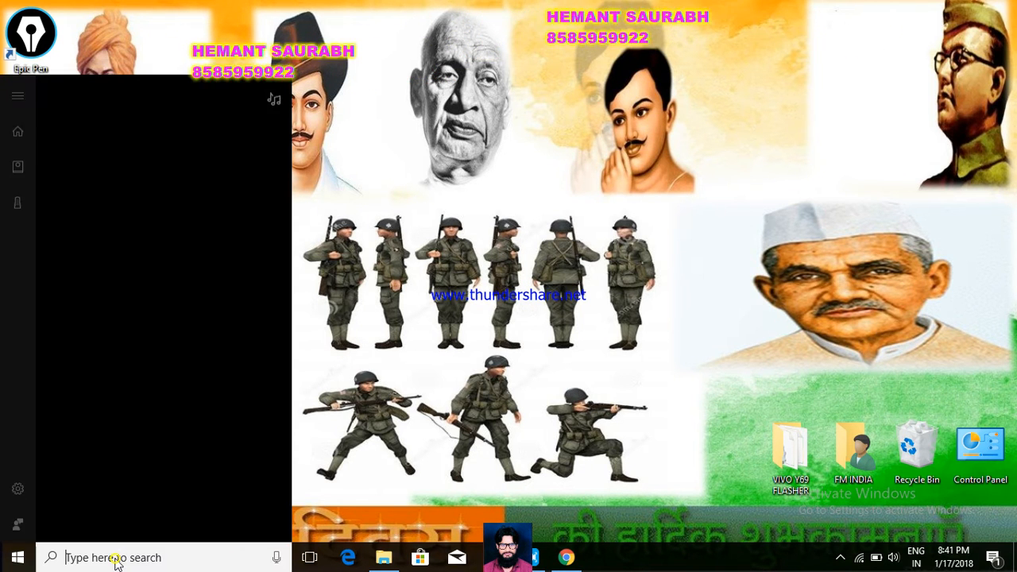
{"action": "type", "text": "e"}
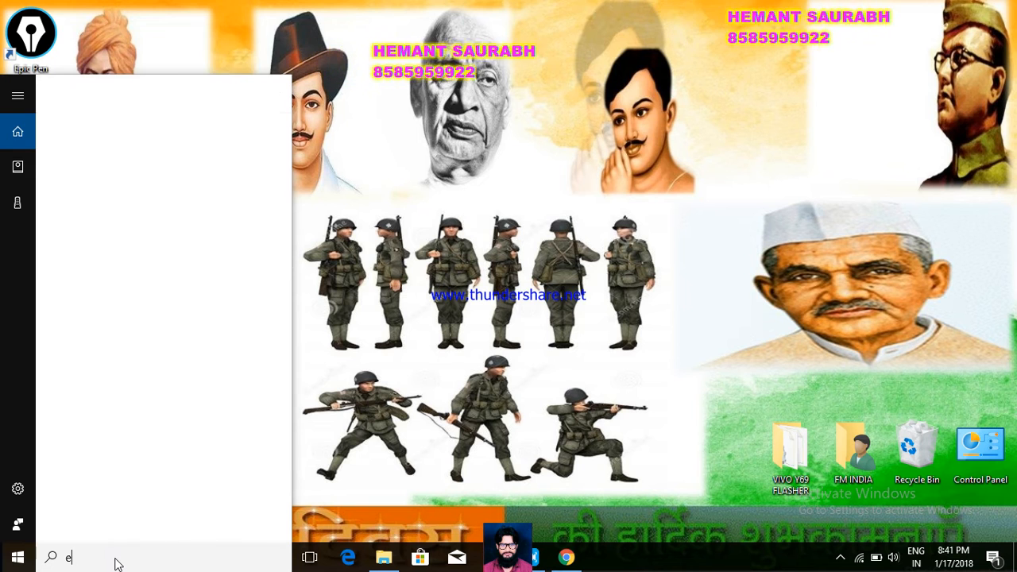
{"action": "type", "text": "xc"}
{"action": "left_click", "coordinate": [127, 153]}
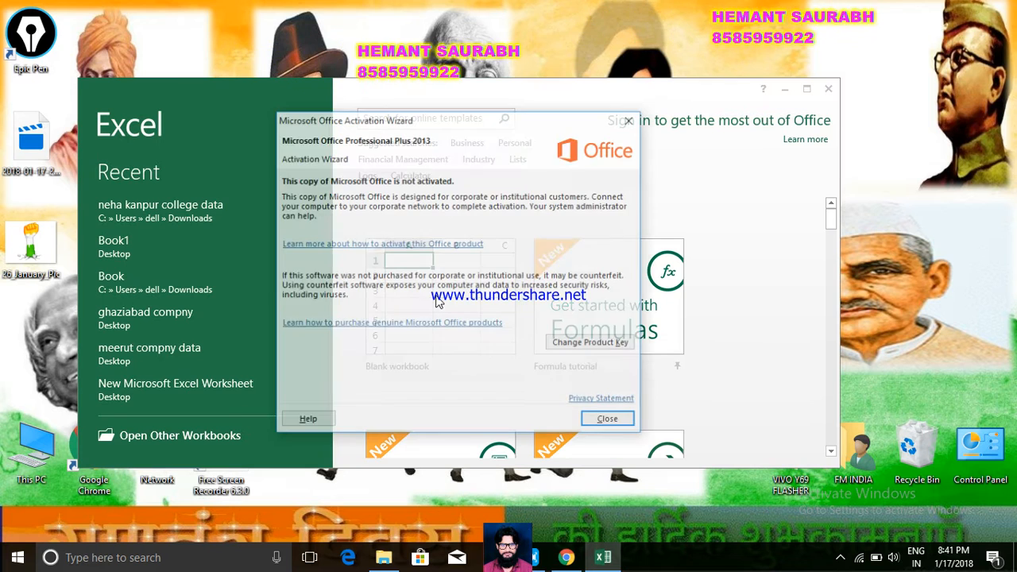
{"action": "left_click", "coordinate": [602, 417]}
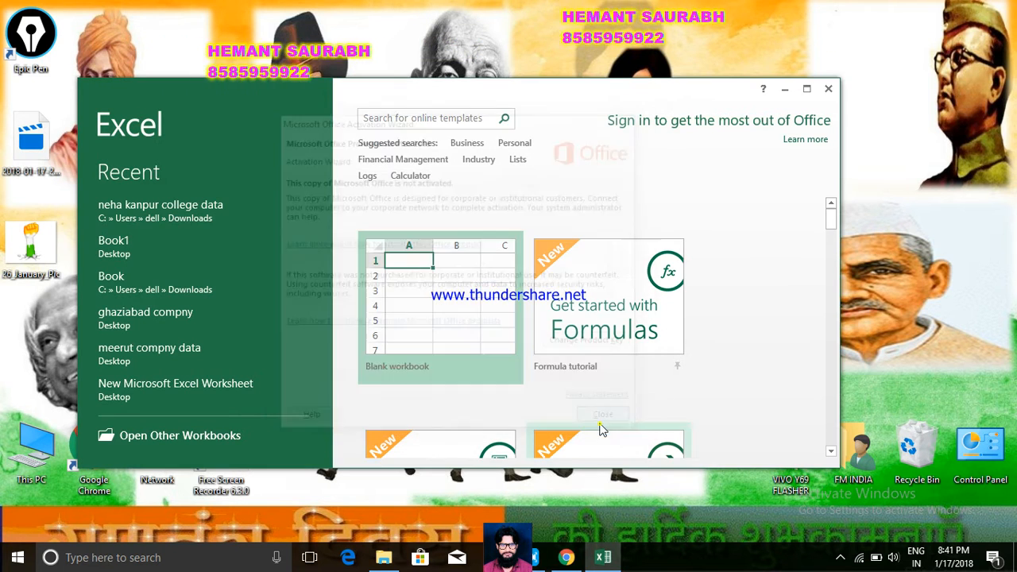
{"action": "left_click", "coordinate": [453, 333]}
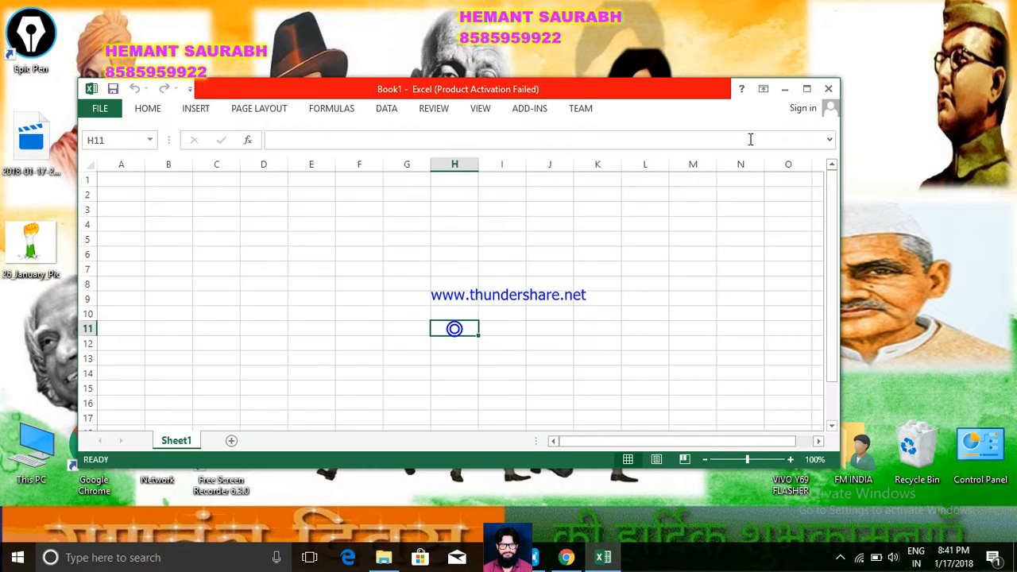
{"action": "left_click", "coordinate": [806, 88]}
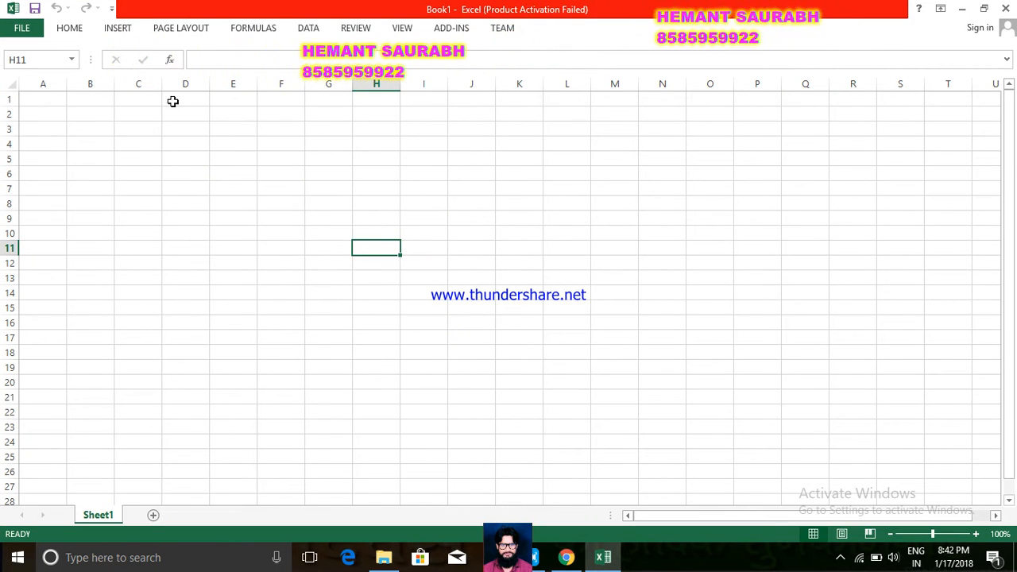
Step: Enter =RANDBETWEEN(20,100) in cell A1 and fill it across the range A1:G14
{"action": "left_click", "coordinate": [52, 101]}
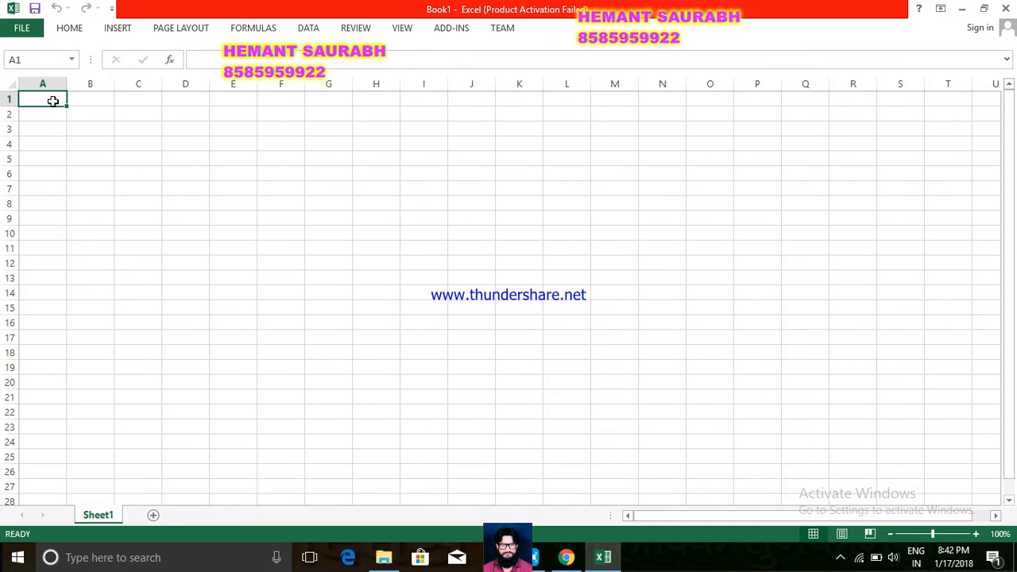
{"action": "type", "text": "=ra"}
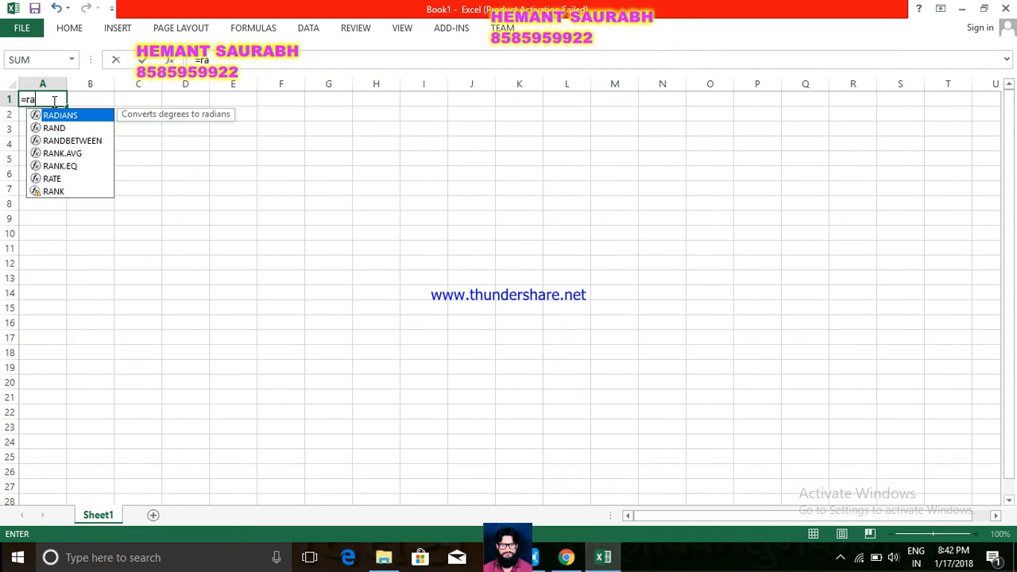
{"action": "type", "text": "nd"}
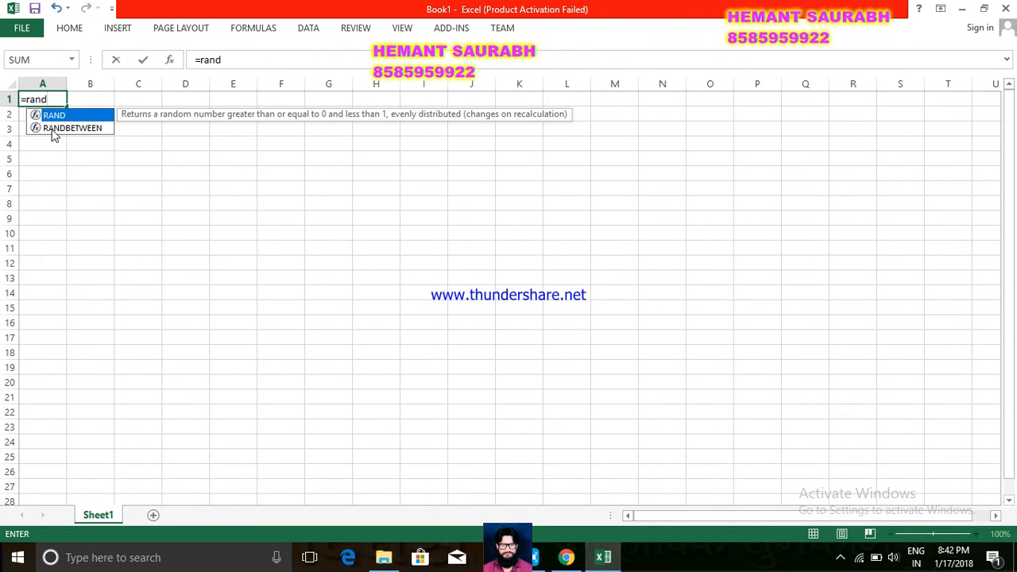
{"action": "double_click", "coordinate": [53, 132]}
{"action": "type", "text": "2"}
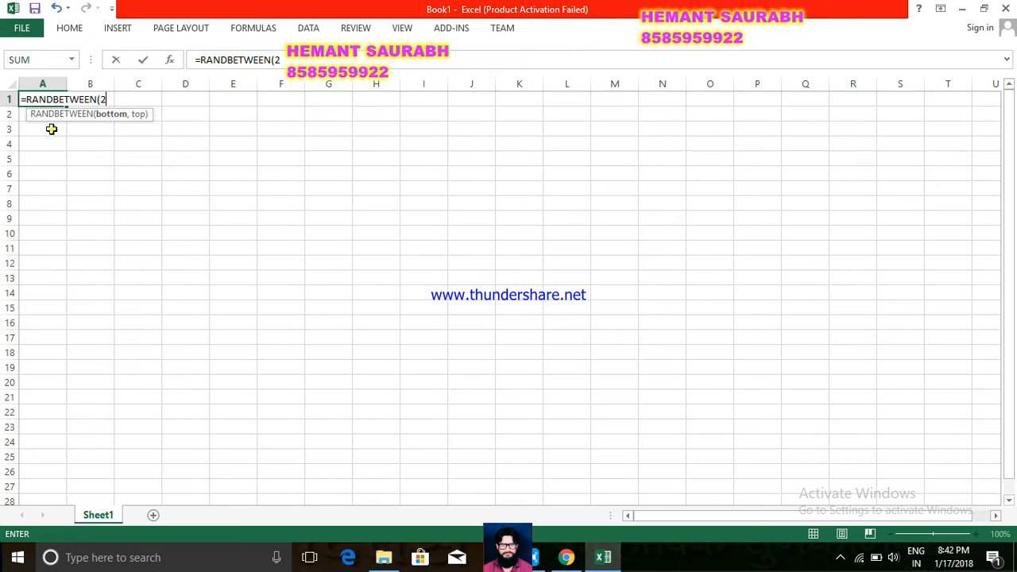
{"action": "type", "text": "0,"}
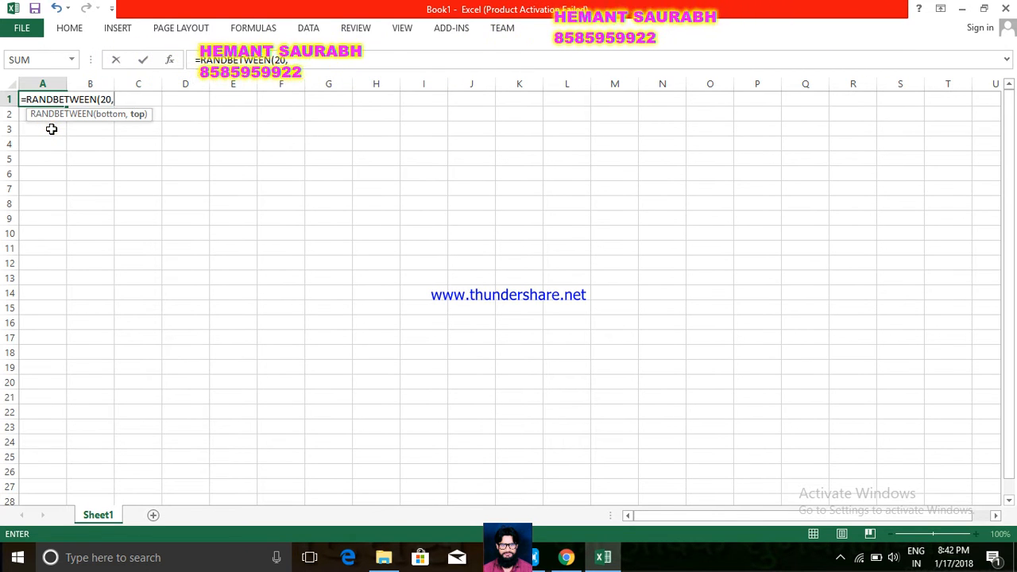
{"action": "type", "text": "100)"}
{"action": "key", "text": "Return"}
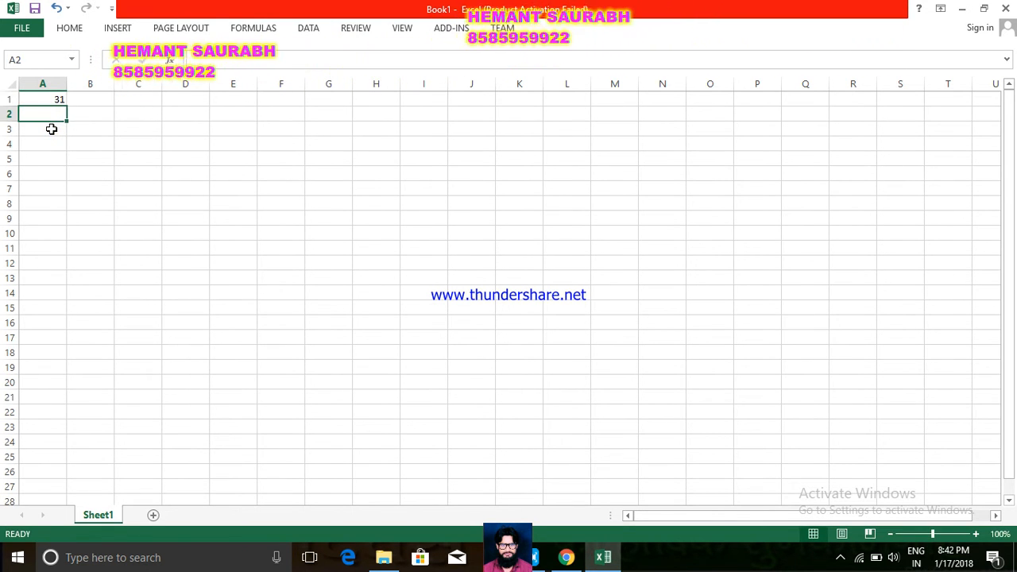
{"action": "left_click", "coordinate": [52, 98]}
{"action": "left_click_drag", "start_coordinate": [66, 106], "coordinate": [343, 300]}
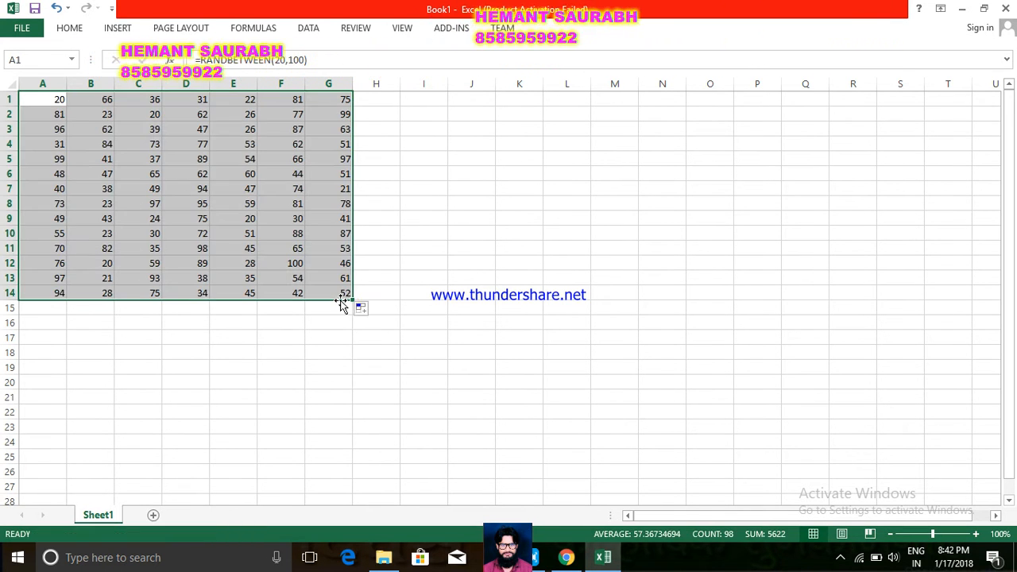
Step: Replace the random-number formulas in A1:G14 with their static values by copying and pasting values in place
{"action": "key", "text": "ctrl+c"}
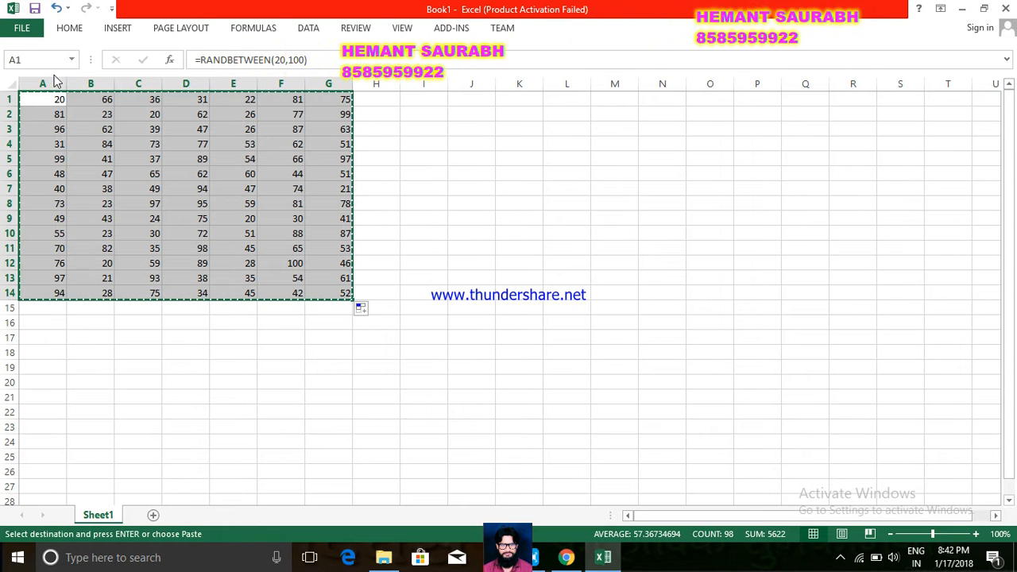
{"action": "left_click", "coordinate": [68, 35]}
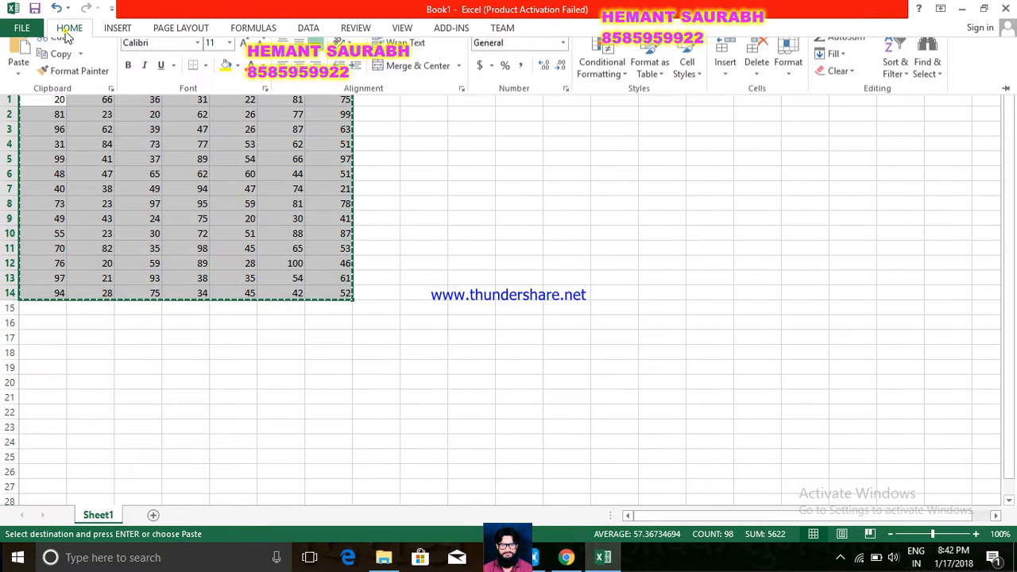
{"action": "left_click", "coordinate": [13, 86]}
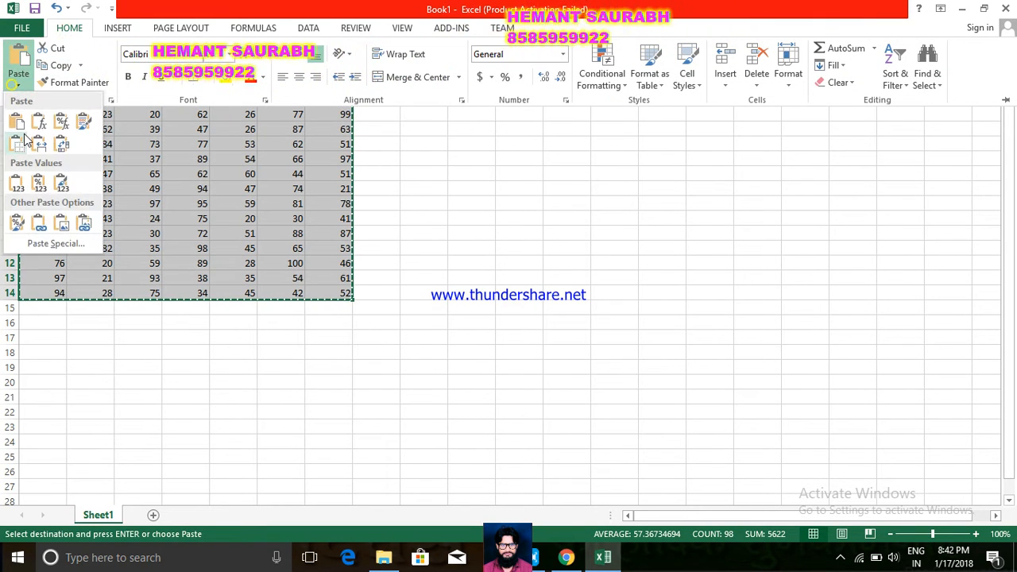
{"action": "left_click", "coordinate": [18, 176]}
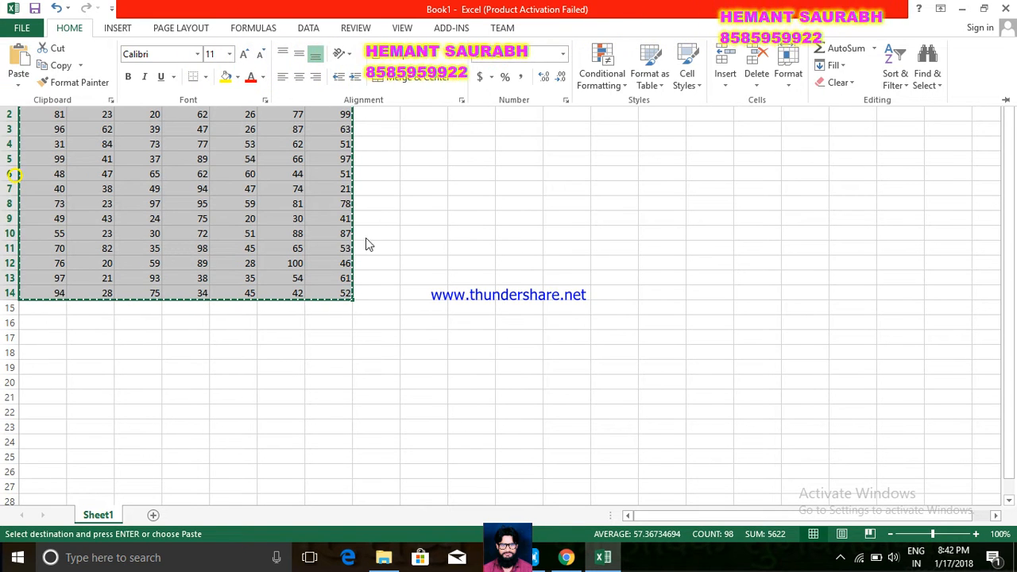
{"action": "left_click", "coordinate": [408, 219]}
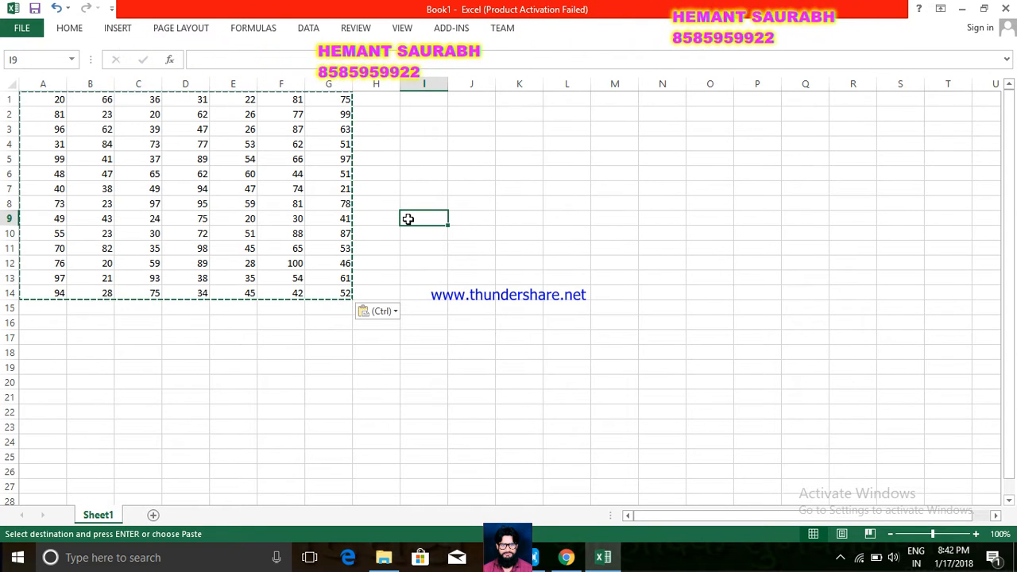
{"action": "left_click", "coordinate": [388, 267]}
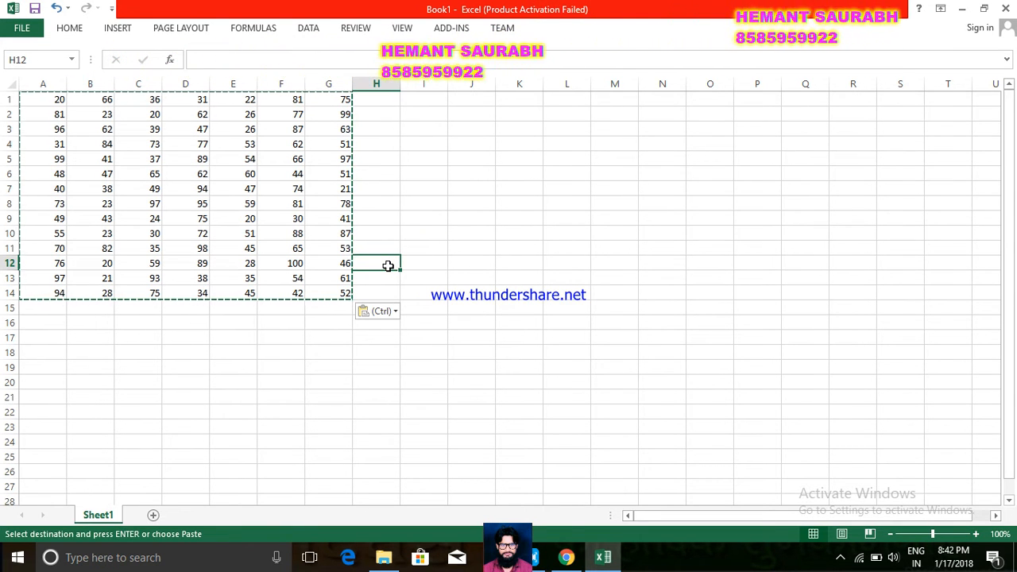
Step: Protect Sheet1 without a password, allowing only selection of locked and unlocked cells
{"action": "right_click", "coordinate": [96, 515]}
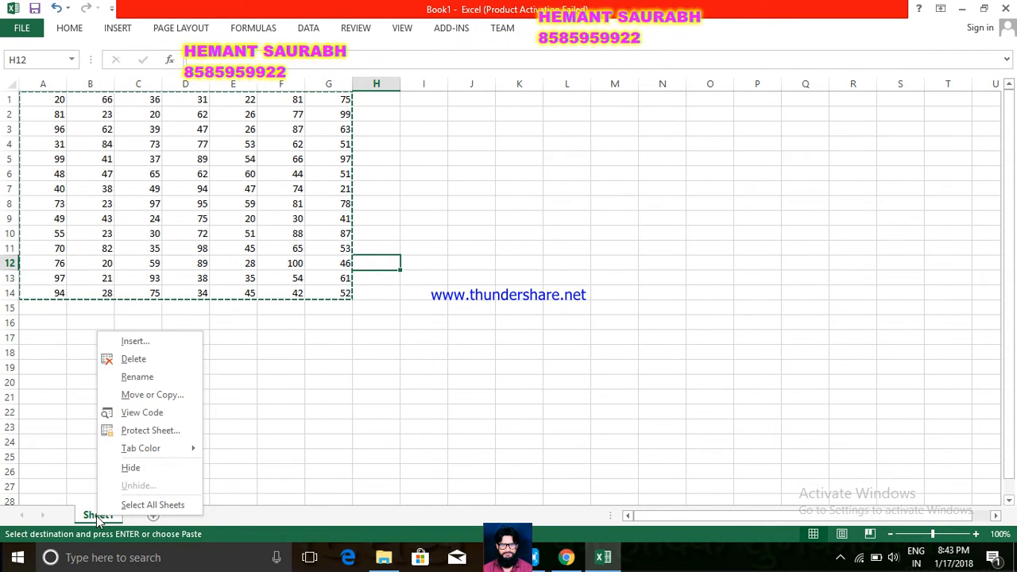
{"action": "left_click", "coordinate": [154, 430]}
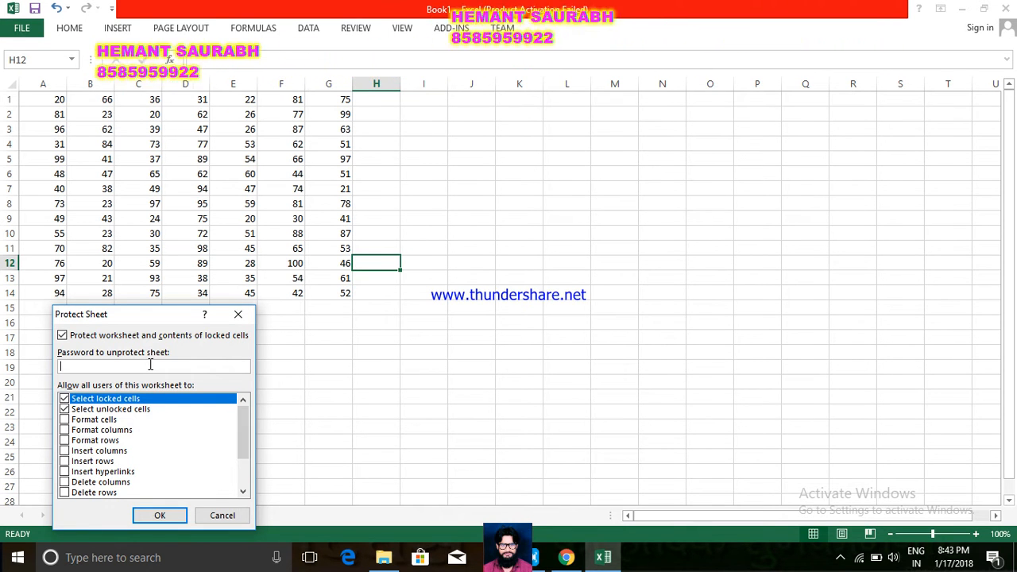
{"action": "left_click", "coordinate": [159, 516]}
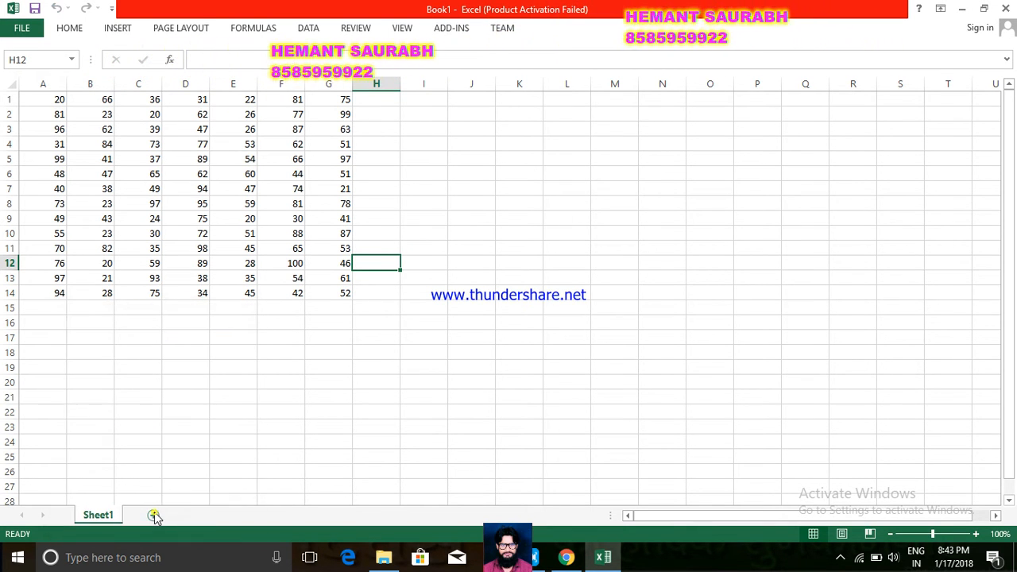
Step: Try to edit and to delete the content of cell F14 on the protected sheet
{"action": "left_click", "coordinate": [278, 295]}
{"action": "double_click", "coordinate": [279, 298]}
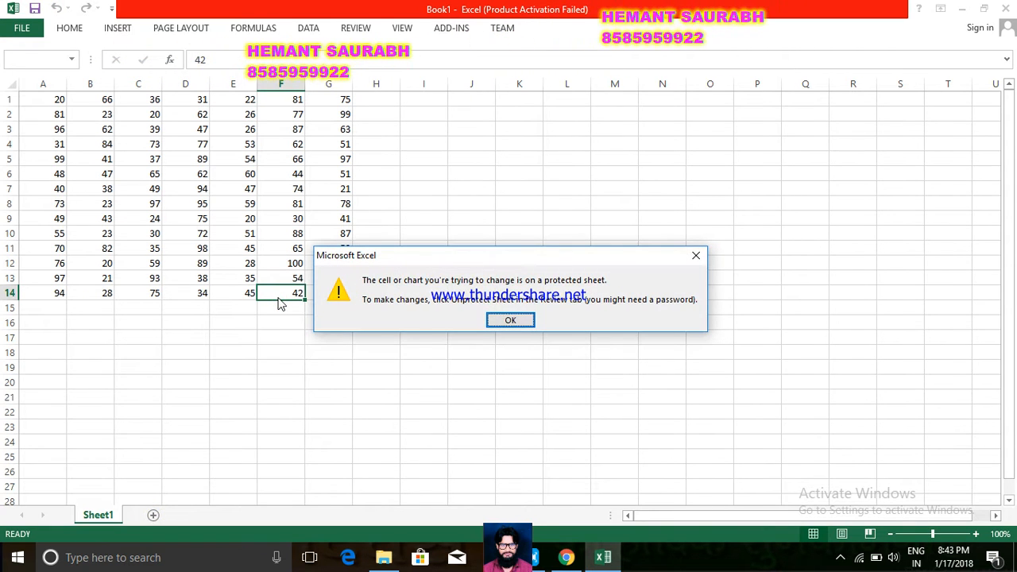
{"action": "left_click", "coordinate": [491, 318]}
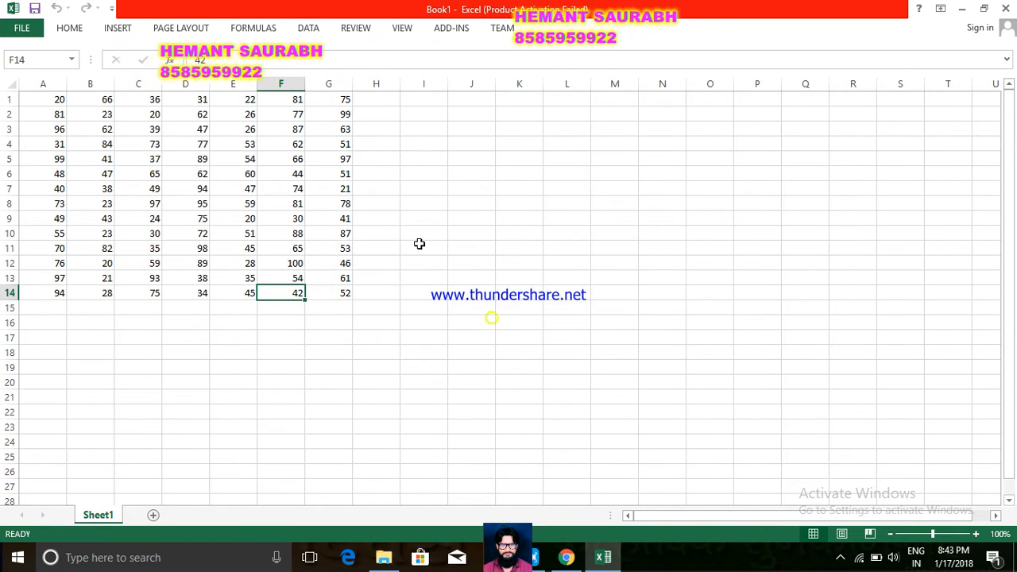
{"action": "key", "text": "Delete"}
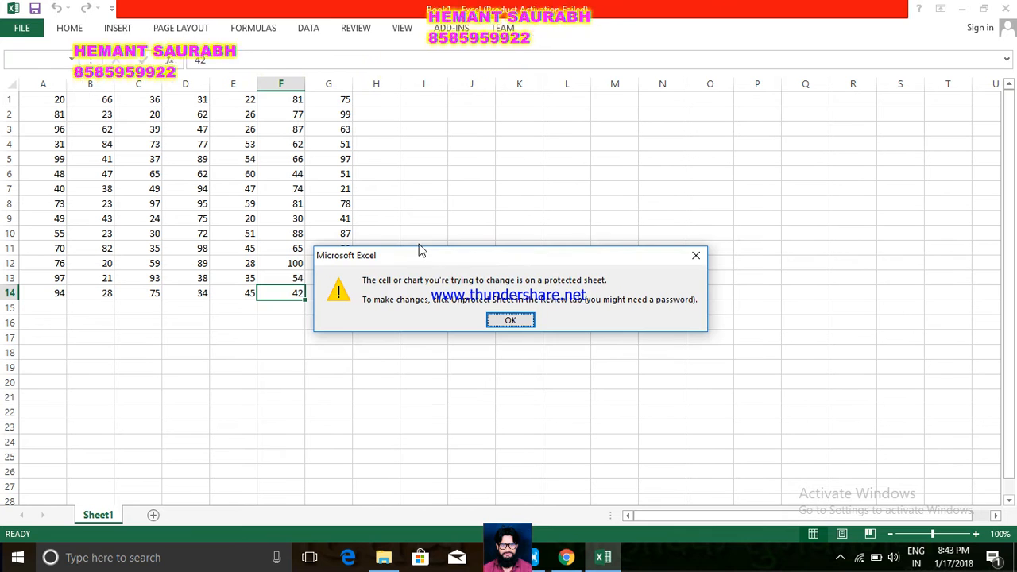
{"action": "left_click", "coordinate": [496, 323]}
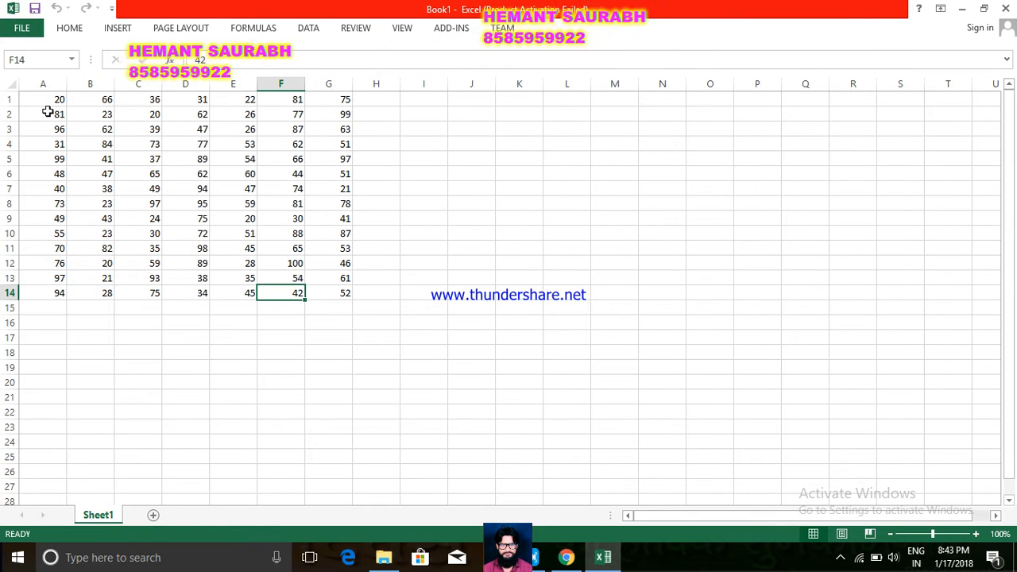
Step: Copy the range A1:G14 from Sheet1 and paste it at cell A1 of a new worksheet
{"action": "left_click_drag", "start_coordinate": [45, 96], "coordinate": [341, 295]}
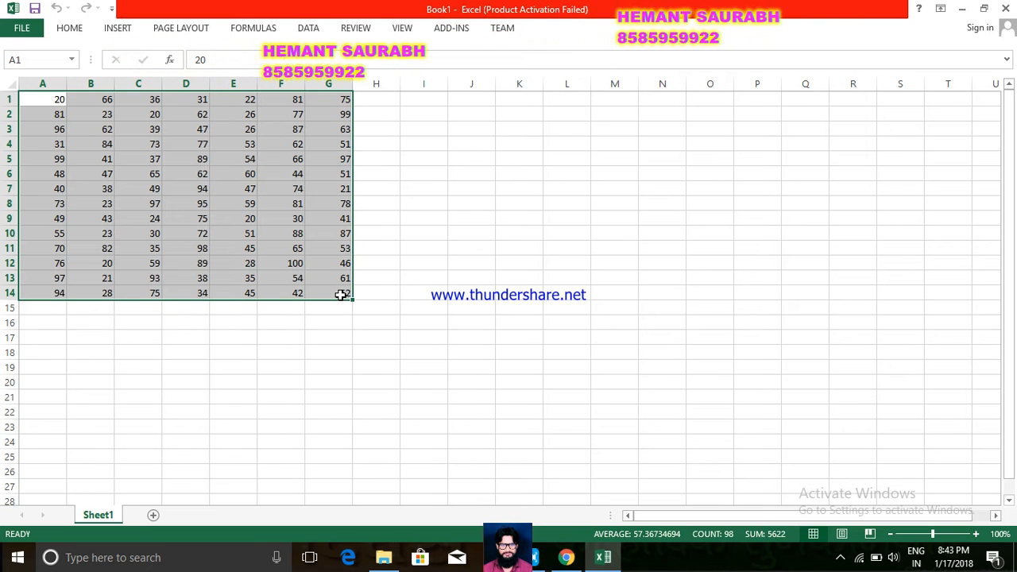
{"action": "key", "text": "ctrl+c"}
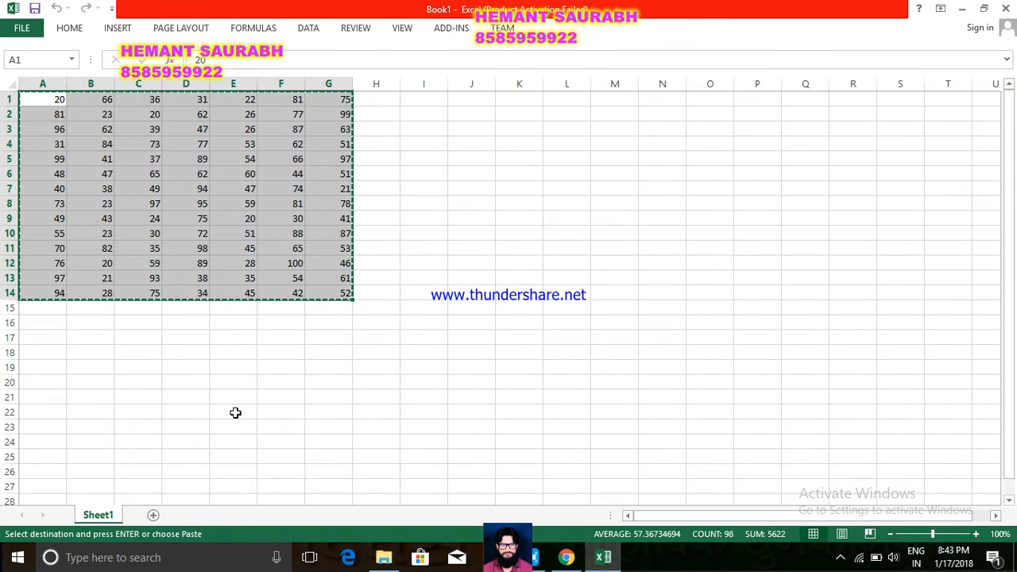
{"action": "left_click", "coordinate": [153, 515]}
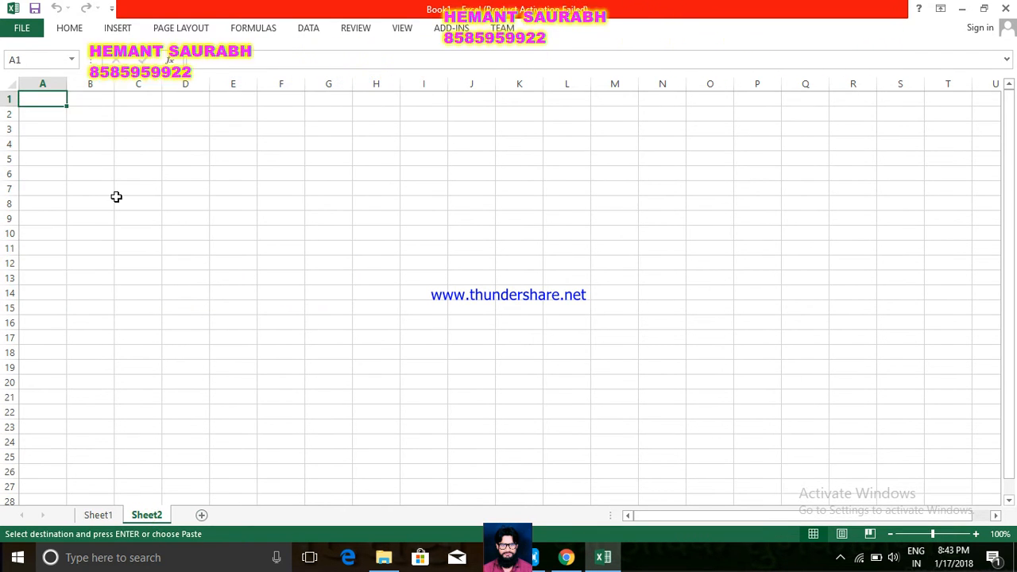
{"action": "key", "text": "ctrl+v"}
{"action": "left_click", "coordinate": [360, 188]}
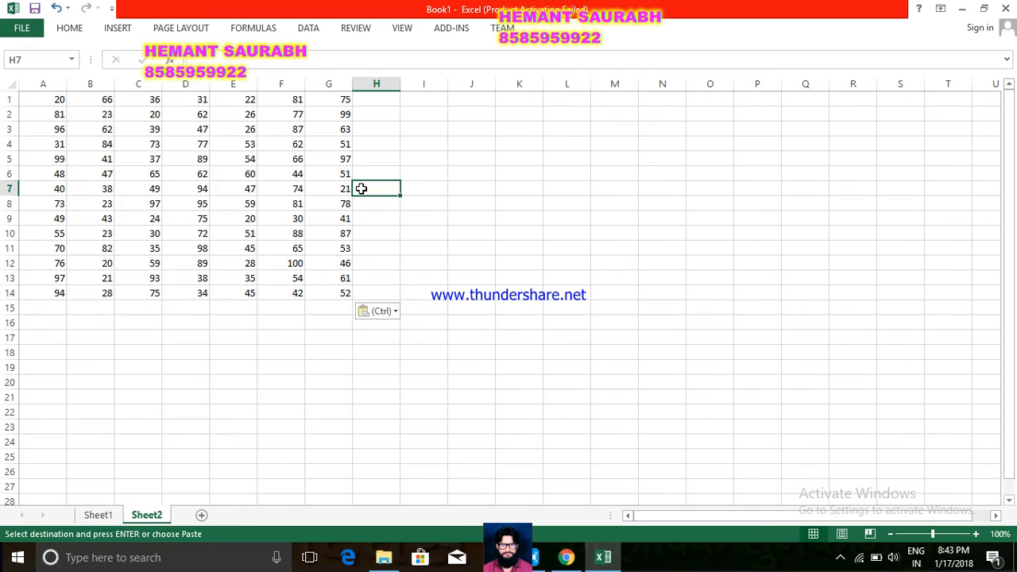
Step: Return to Sheet1, dismiss the desktop notification, and remove the sheet's protection
{"action": "left_click", "coordinate": [96, 516]}
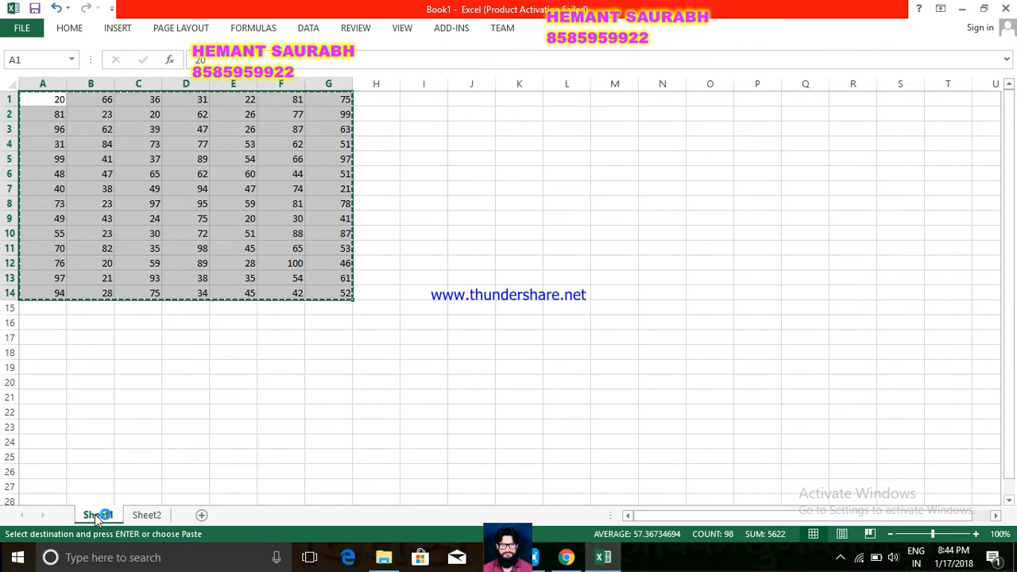
{"action": "left_click", "coordinate": [224, 377]}
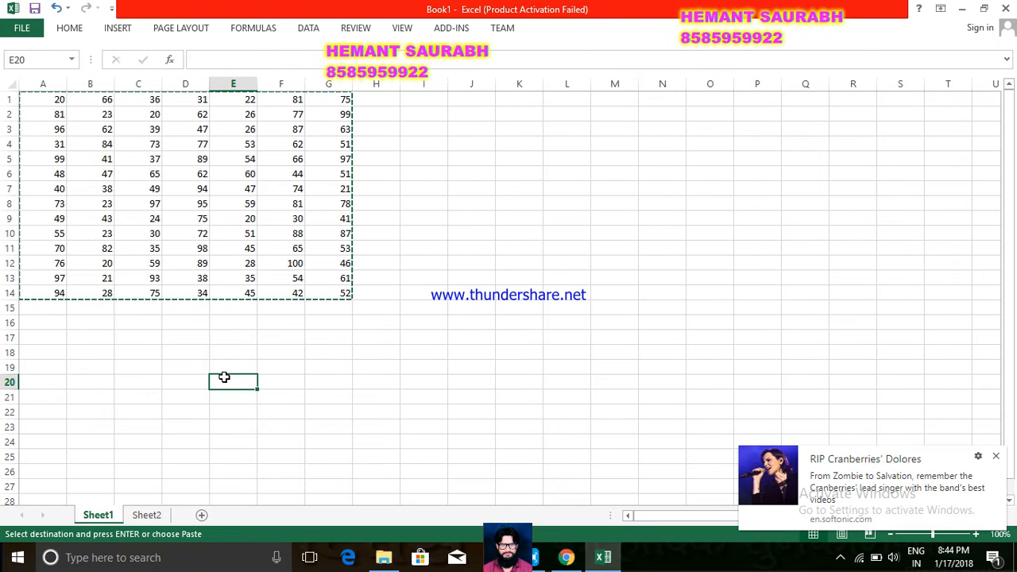
{"action": "left_click", "coordinate": [997, 459]}
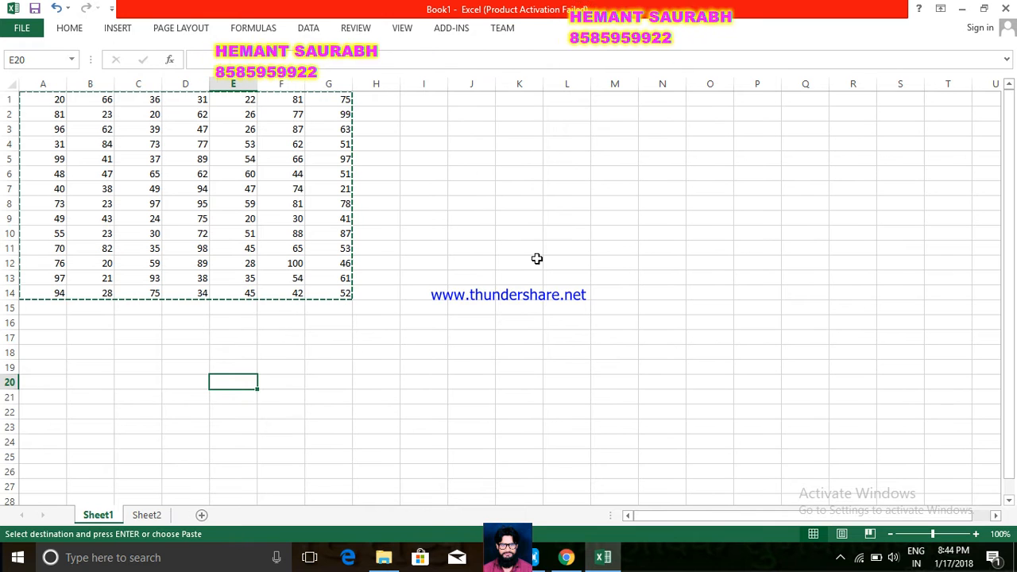
{"action": "right_click", "coordinate": [104, 517]}
{"action": "left_click", "coordinate": [167, 430]}
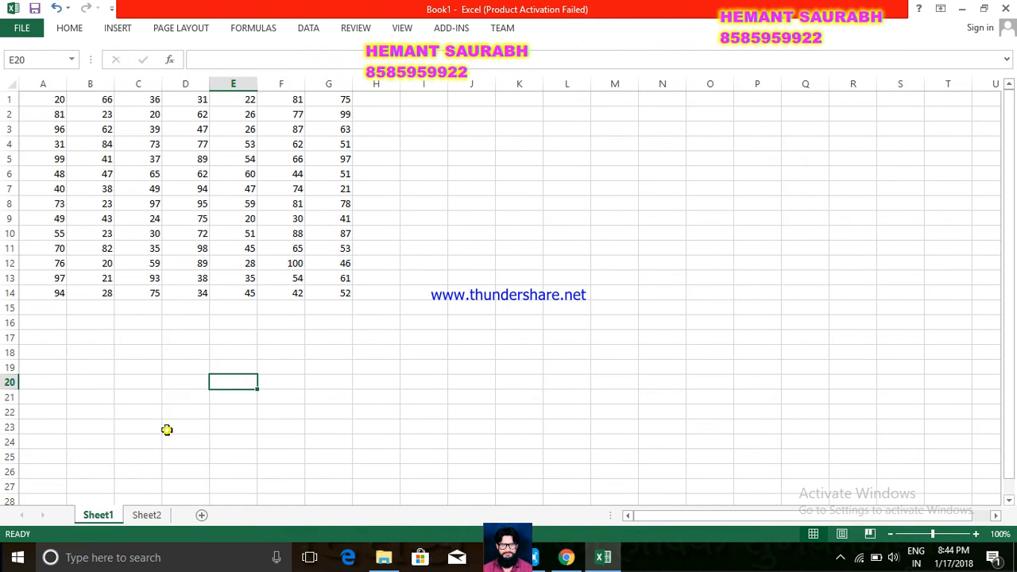
Step: Protect Sheet1 without a password, disallowing selection of both locked and unlocked cells
{"action": "right_click", "coordinate": [99, 516]}
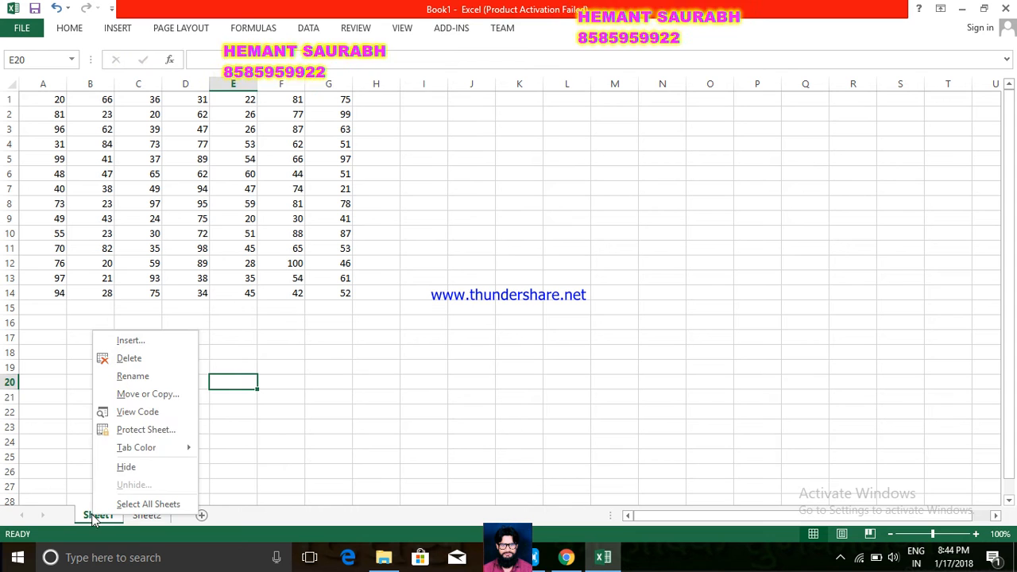
{"action": "left_click", "coordinate": [138, 432]}
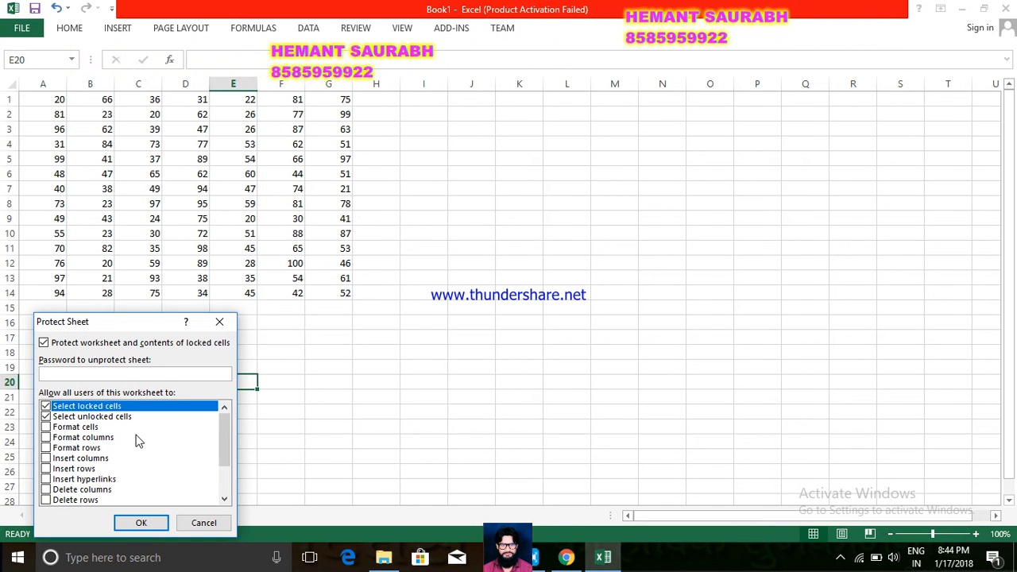
{"action": "left_click", "coordinate": [45, 417]}
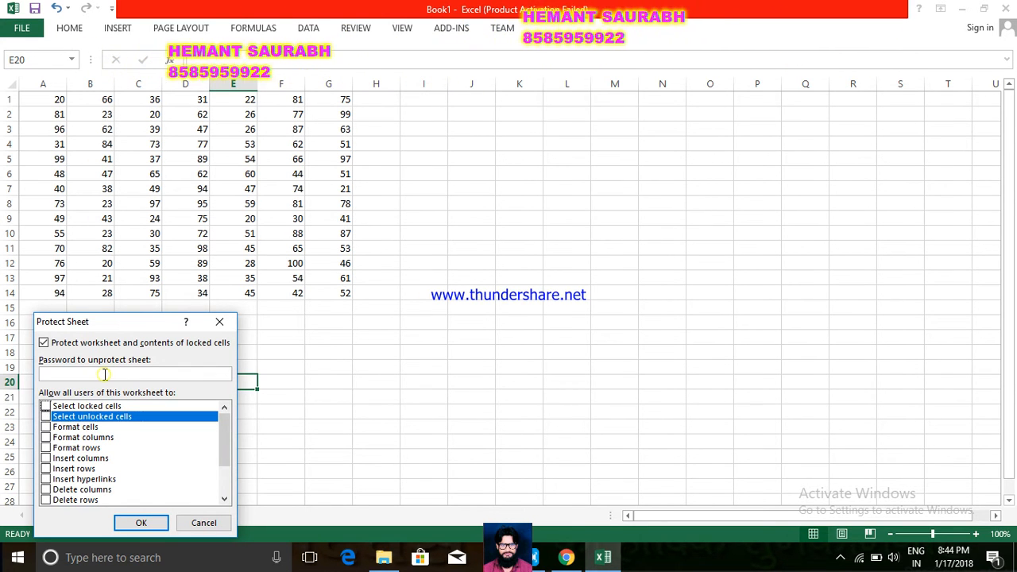
{"action": "left_click", "coordinate": [134, 522]}
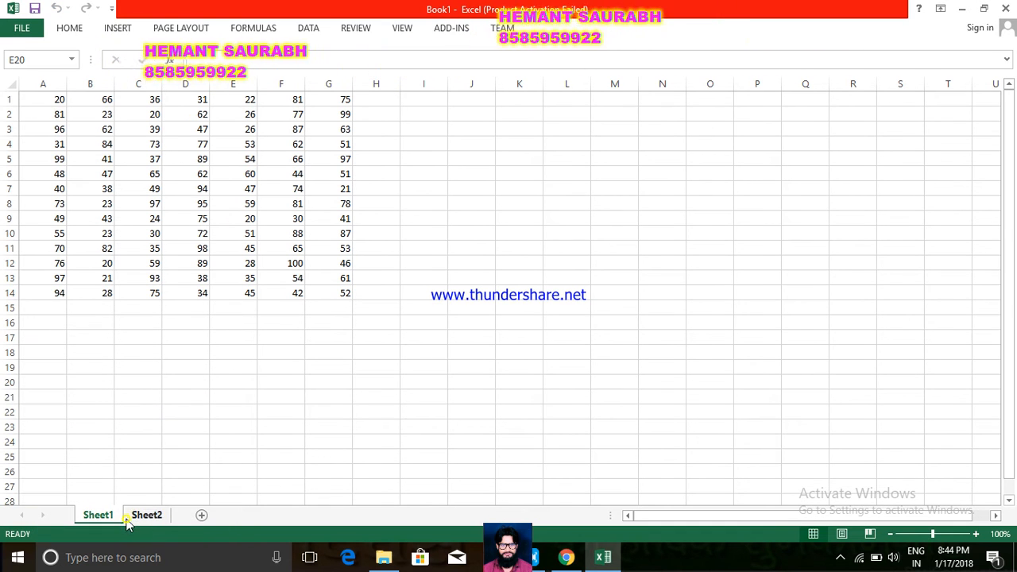
Step: Try to select and edit cells inside the number table on the protected Sheet1
{"action": "left_click", "coordinate": [120, 195]}
{"action": "double_click", "coordinate": [228, 167]}
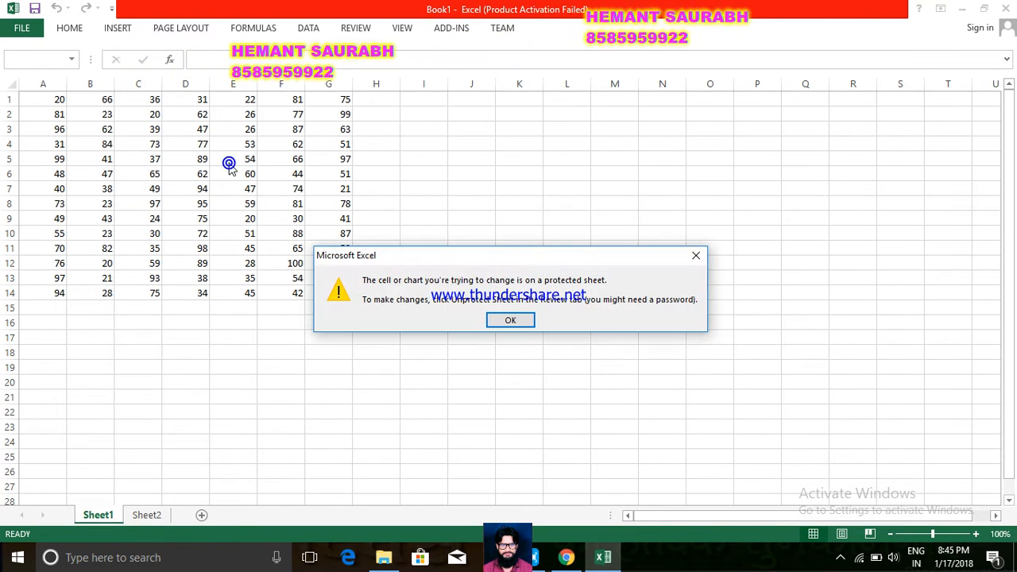
{"action": "left_click", "coordinate": [510, 321]}
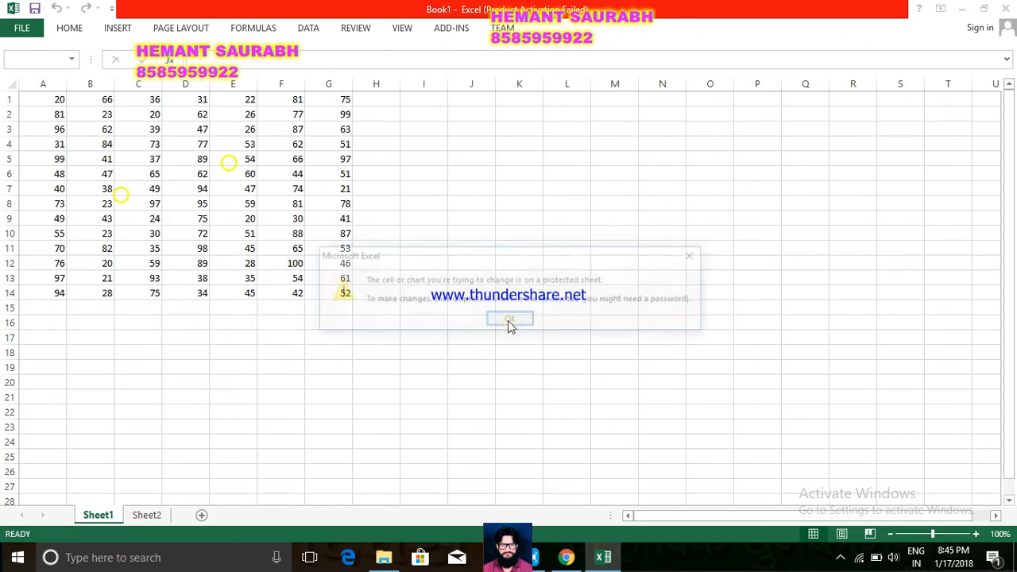
{"action": "left_click", "coordinate": [508, 320]}
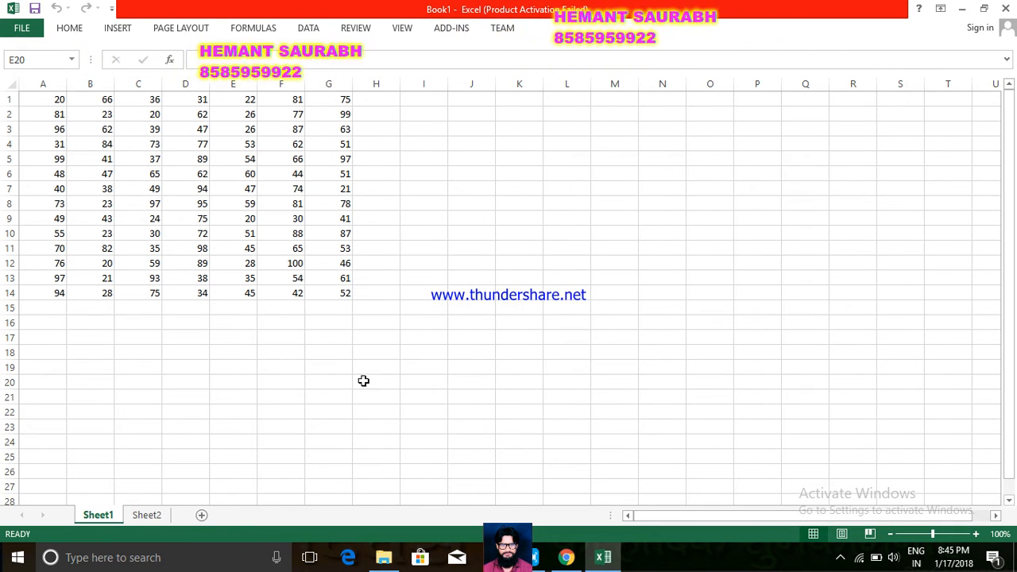
Step: Check the sheet commands offered for the protected Sheet1 and remove the sheet's protection
{"action": "right_click", "coordinate": [98, 517]}
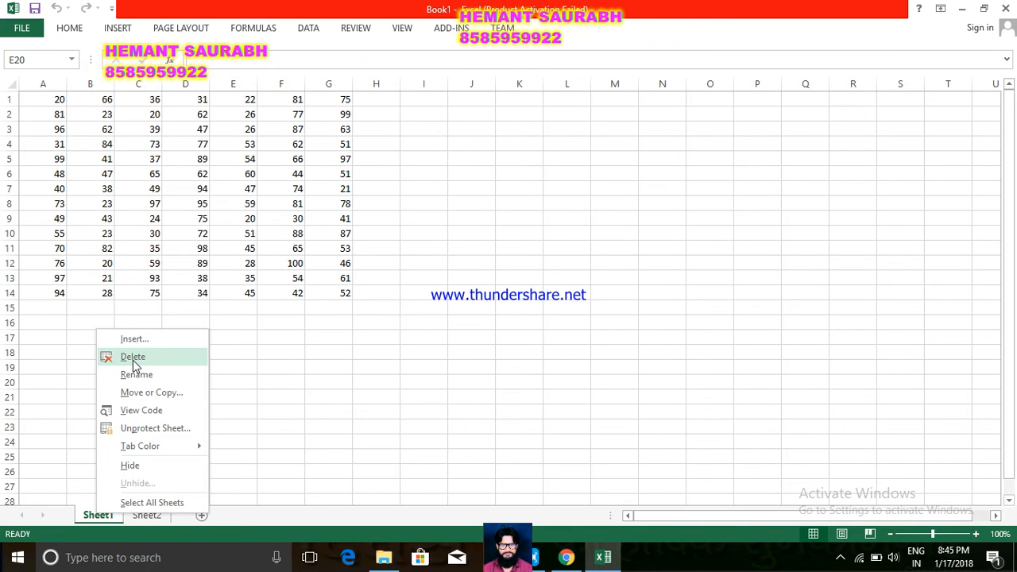
{"action": "left_click", "coordinate": [271, 318]}
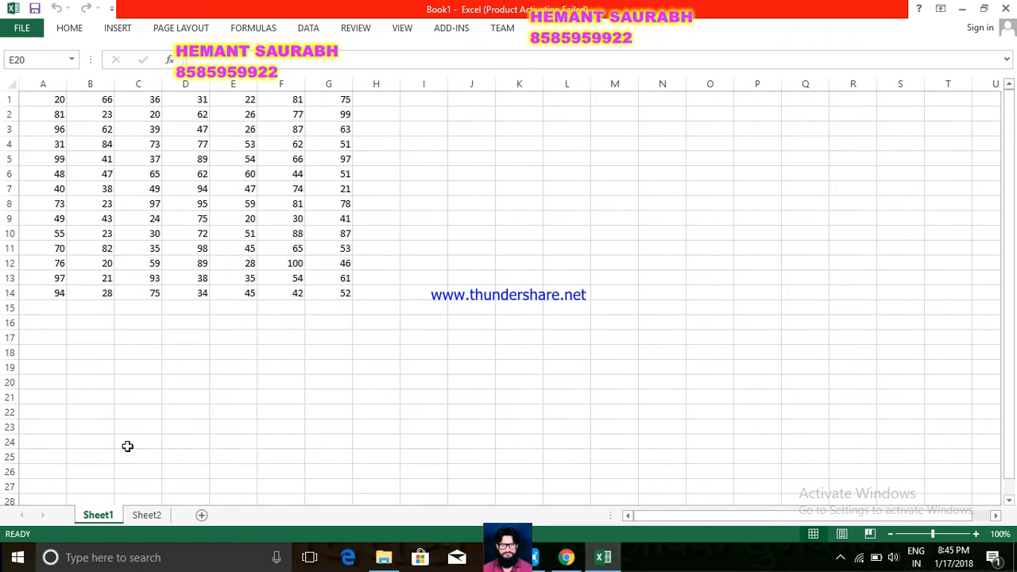
{"action": "right_click", "coordinate": [93, 518]}
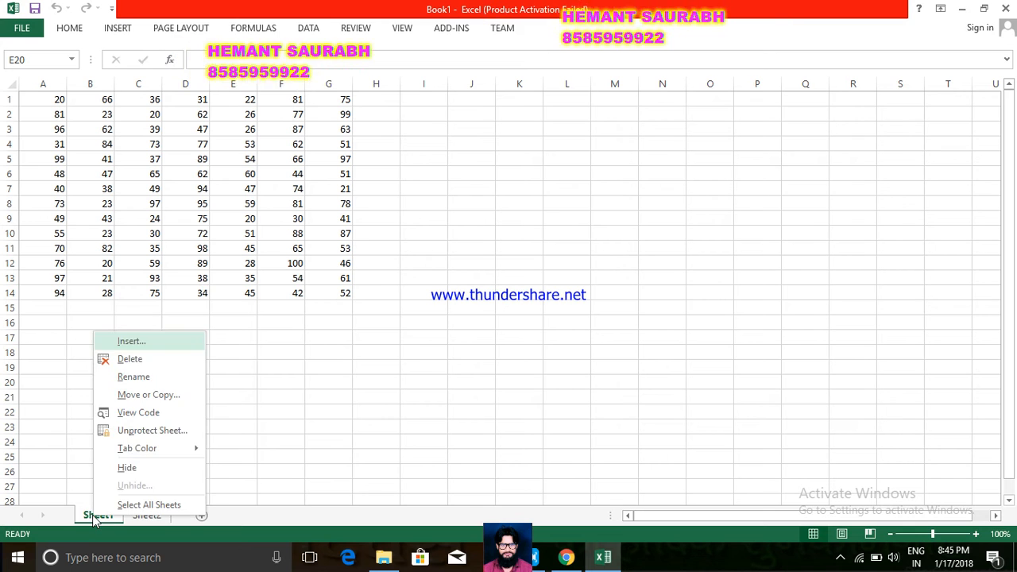
{"action": "left_click", "coordinate": [151, 430]}
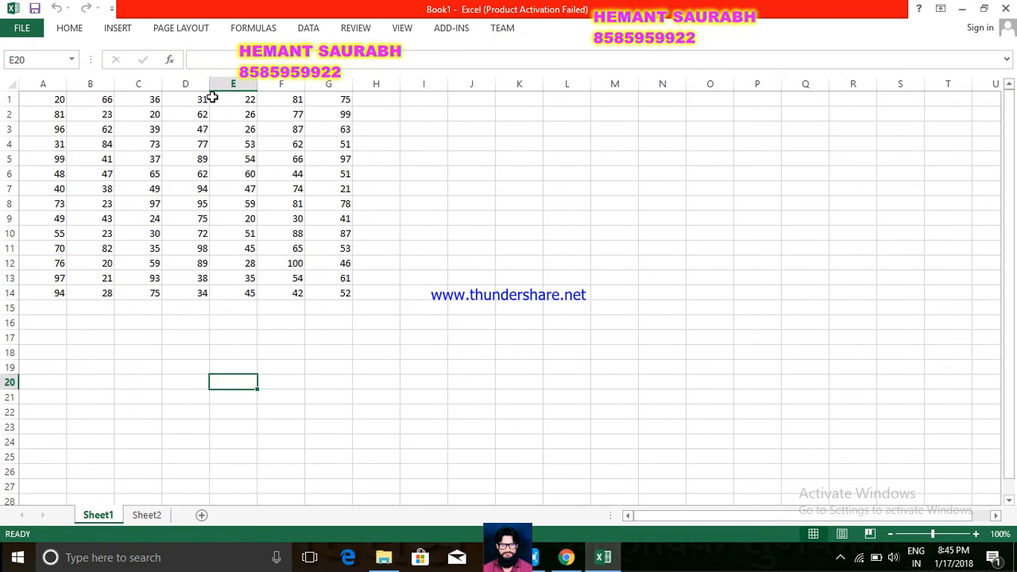
Step: Protect the workbook's structure without setting a password
{"action": "left_click", "coordinate": [355, 29]}
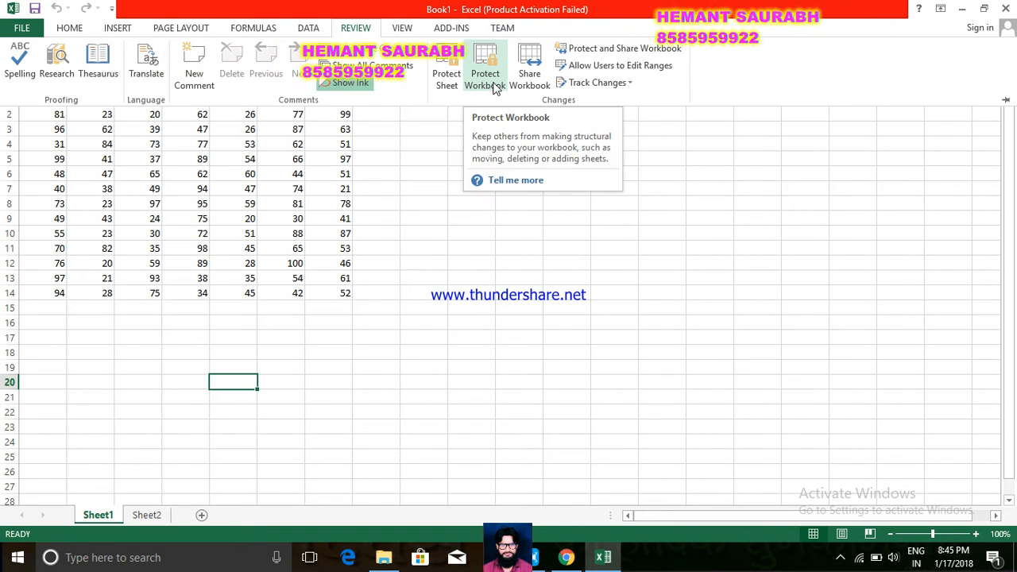
{"action": "left_click", "coordinate": [493, 87]}
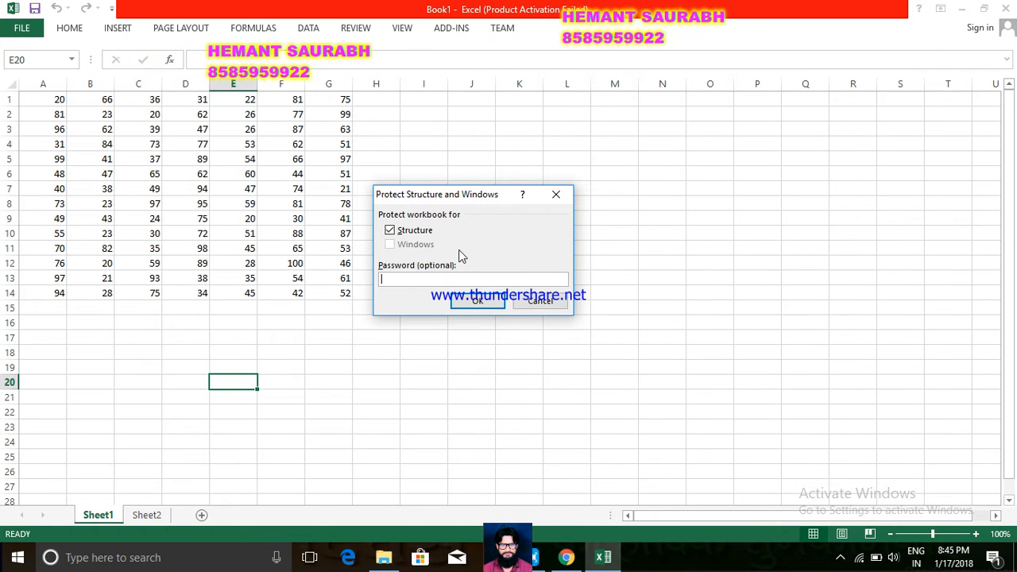
{"action": "left_click", "coordinate": [464, 301]}
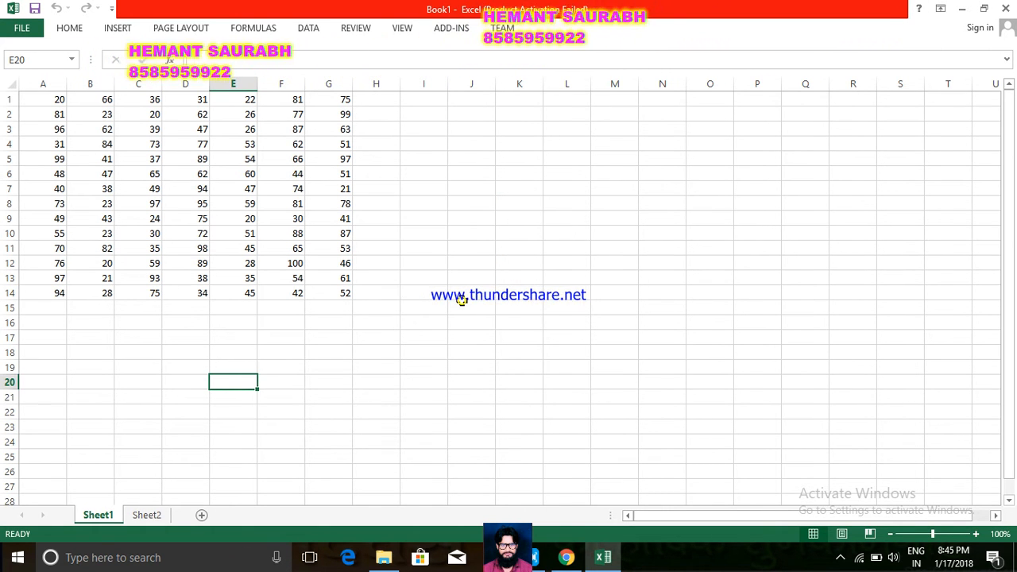
Step: Protect Sheet1 again without a password, leaving every user permission unchecked
{"action": "right_click", "coordinate": [98, 516]}
{"action": "left_click", "coordinate": [151, 427]}
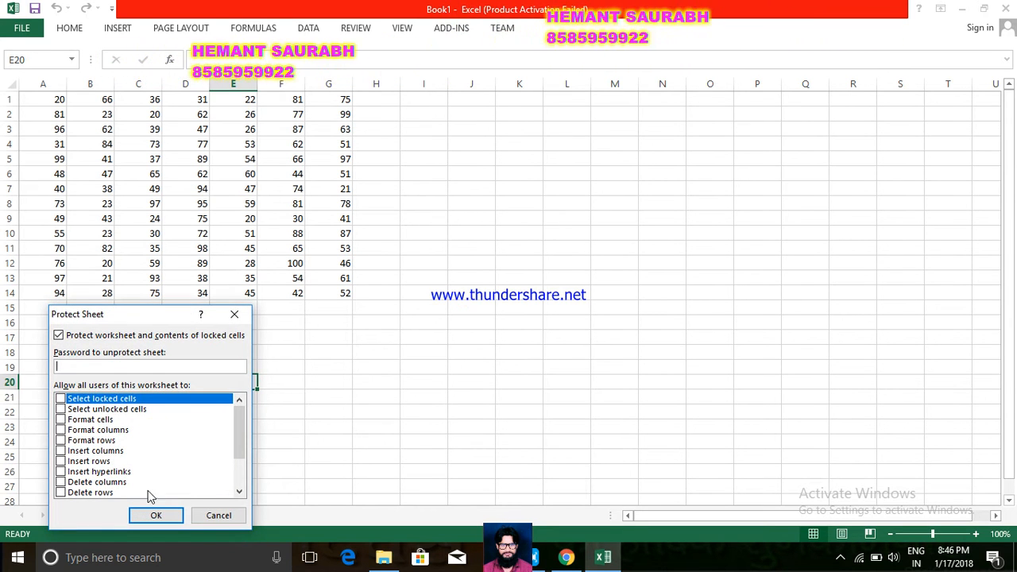
{"action": "left_click", "coordinate": [153, 515]}
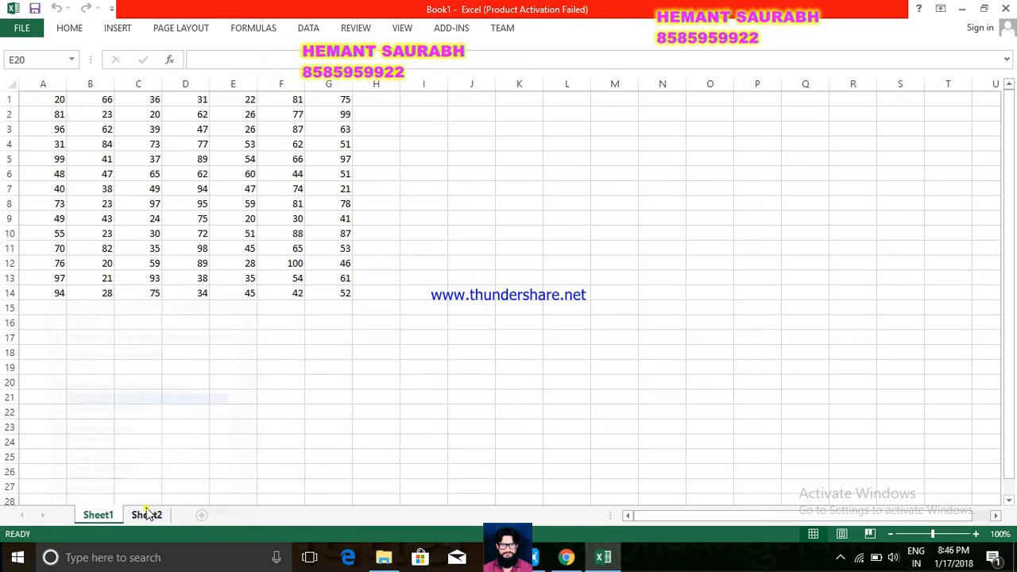
Step: Try to edit cell D12 on Sheet1 and check which sheet commands are available under workbook protection
{"action": "double_click", "coordinate": [175, 261]}
{"action": "left_click", "coordinate": [510, 320]}
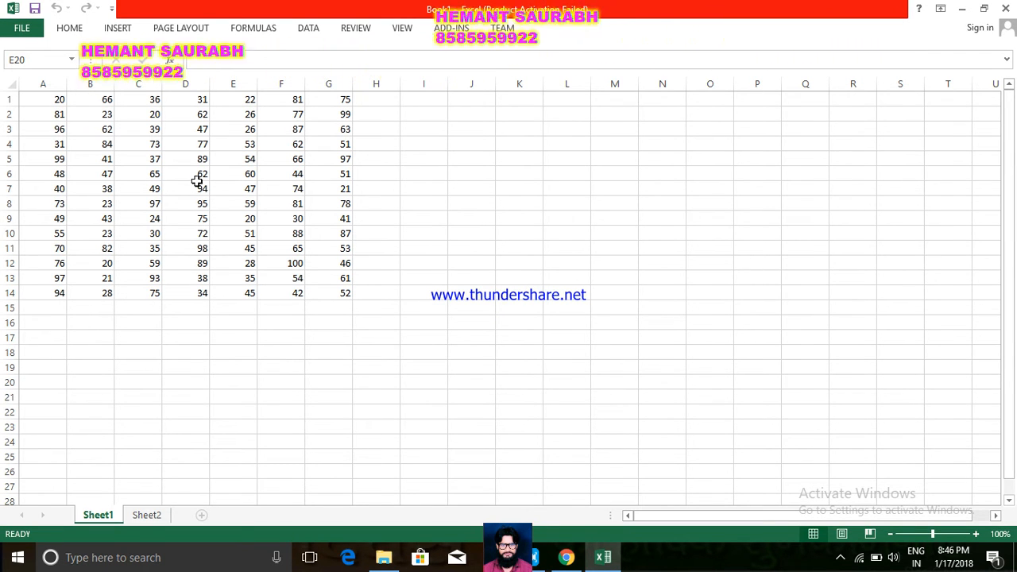
{"action": "right_click", "coordinate": [98, 519]}
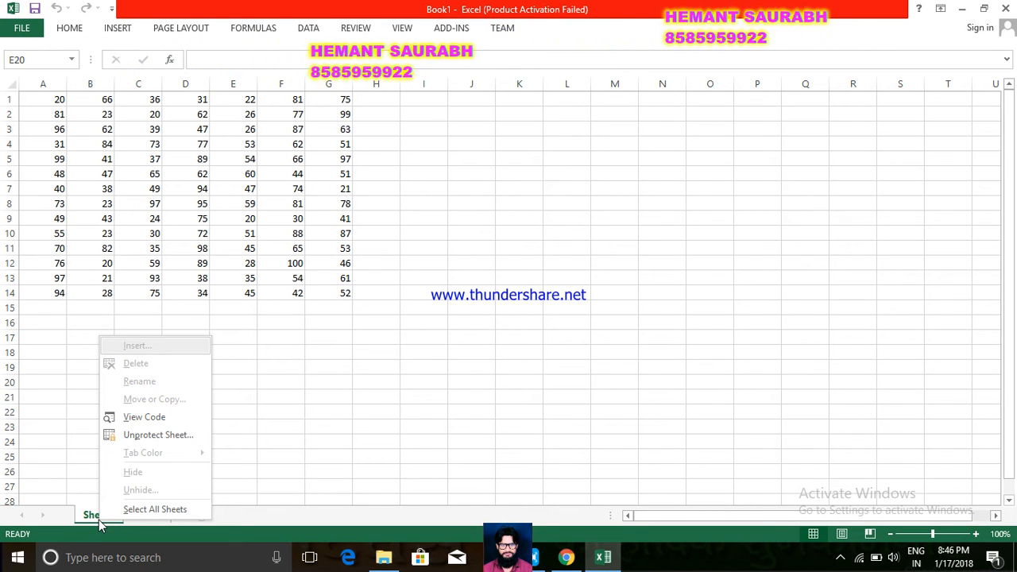
{"action": "left_click", "coordinate": [263, 389]}
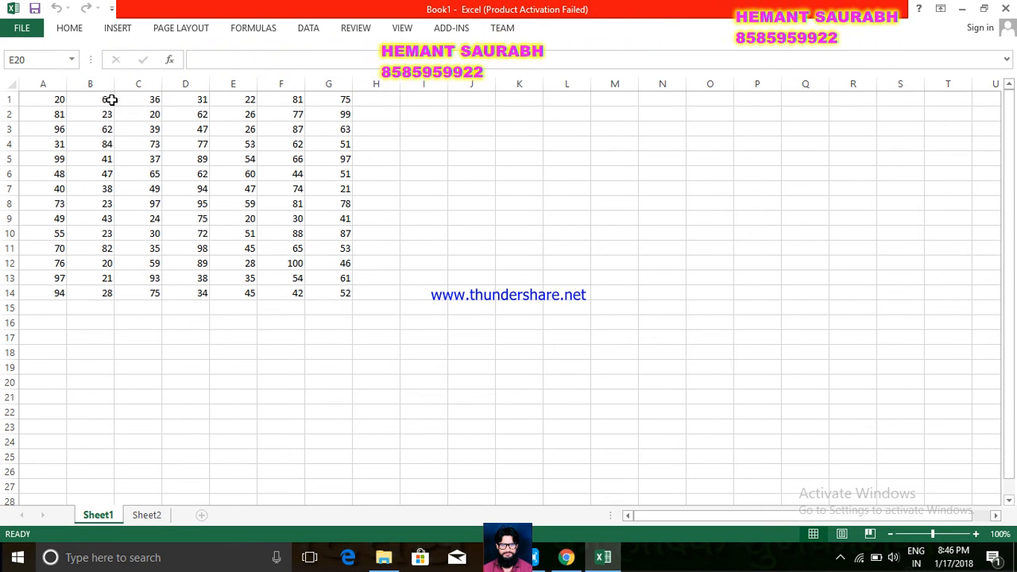
Step: Switch to Sheet2 and fill the range A1:G14 with yellow
{"action": "left_click", "coordinate": [147, 518]}
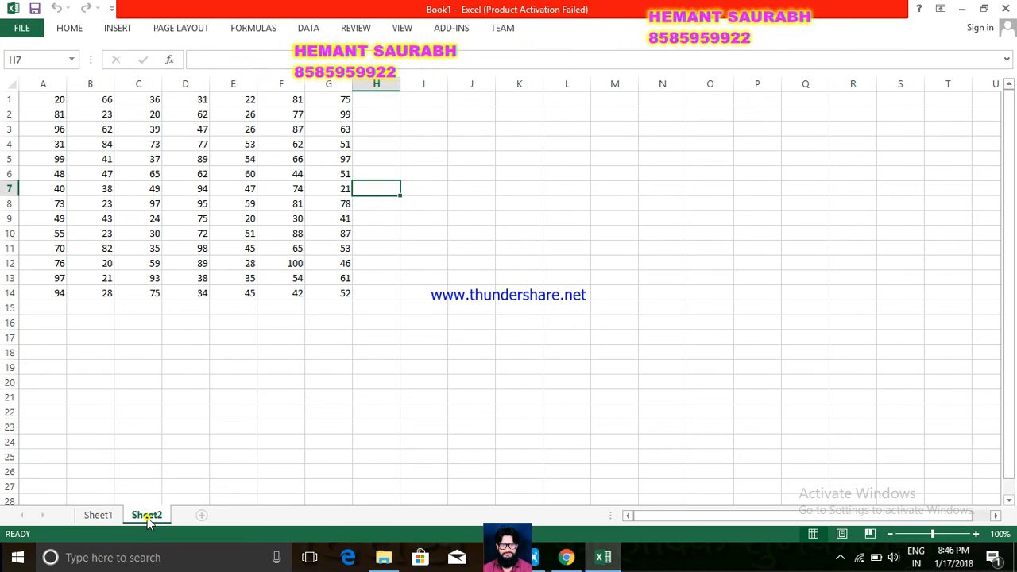
{"action": "left_click", "coordinate": [214, 350]}
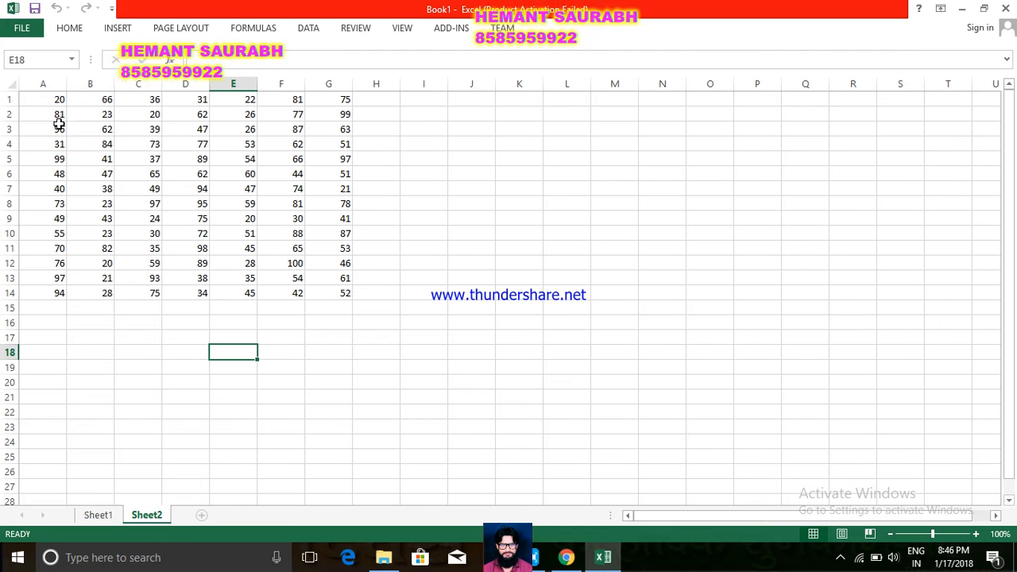
{"action": "left_click_drag", "start_coordinate": [55, 100], "coordinate": [317, 293]}
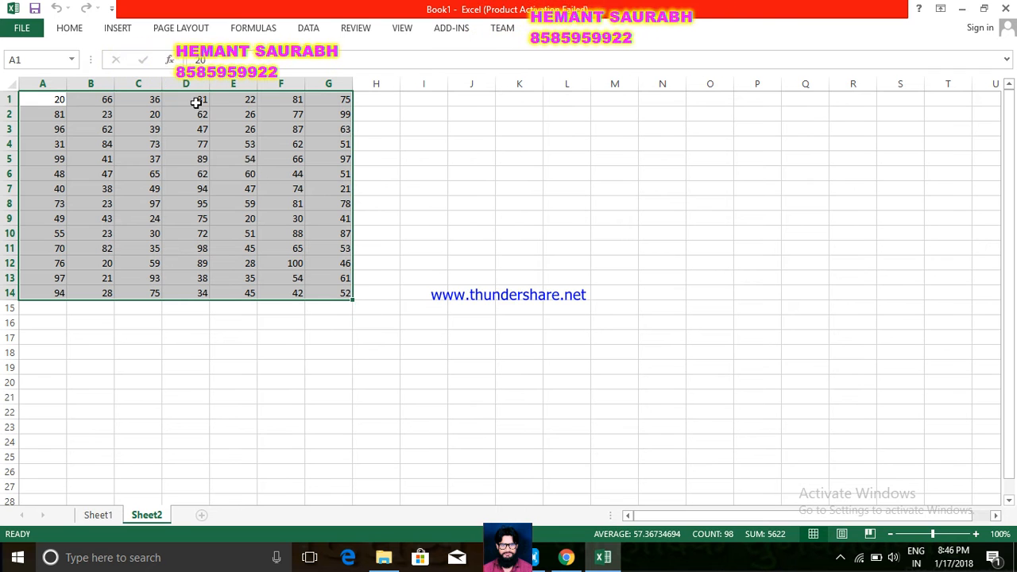
{"action": "left_click", "coordinate": [76, 31]}
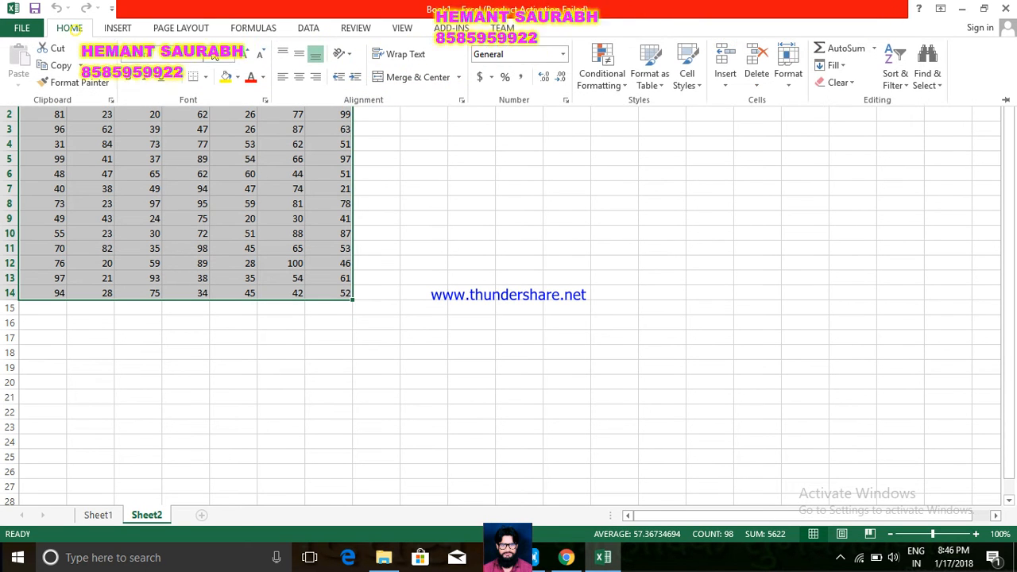
{"action": "left_click", "coordinate": [226, 77]}
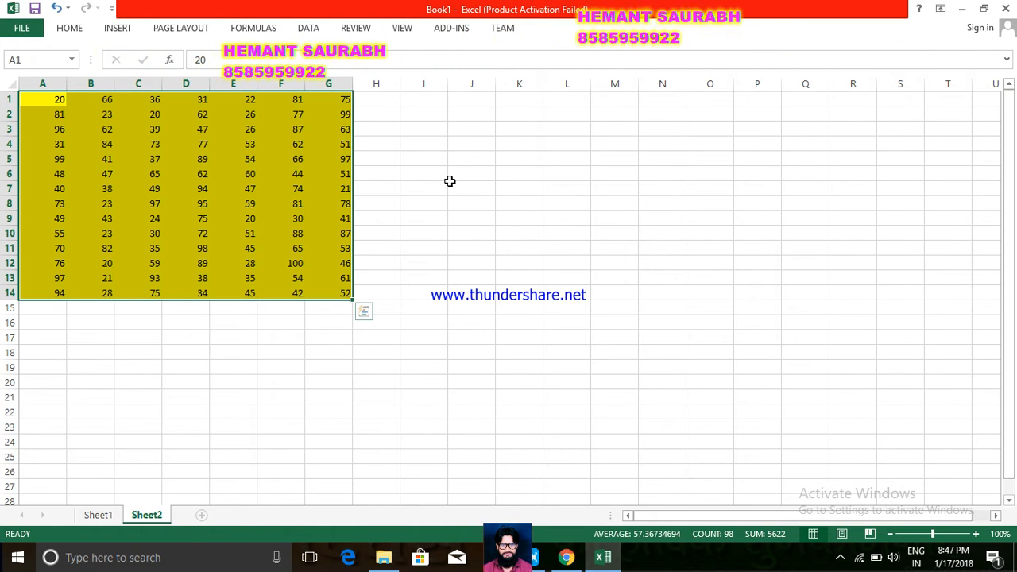
{"action": "left_click", "coordinate": [450, 183]}
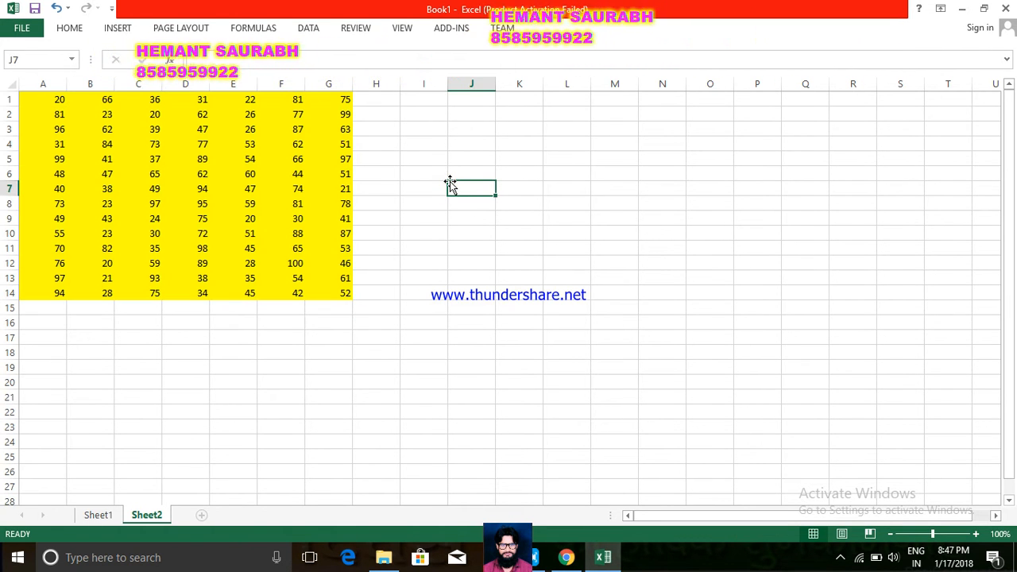
Step: Turn off the Locked protection attribute for all cells of Sheet2
{"action": "left_click", "coordinate": [10, 86]}
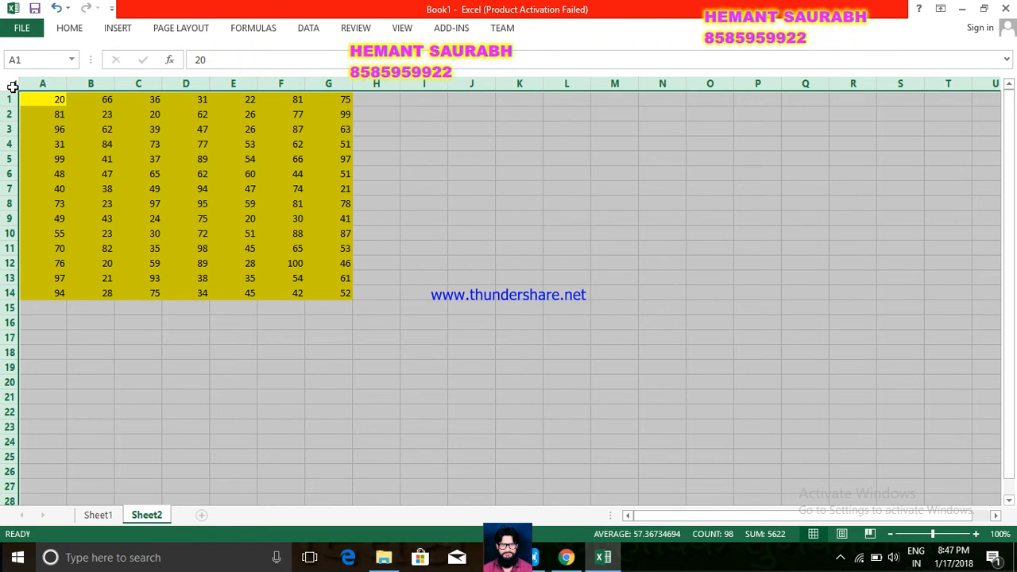
{"action": "right_click", "coordinate": [11, 86]}
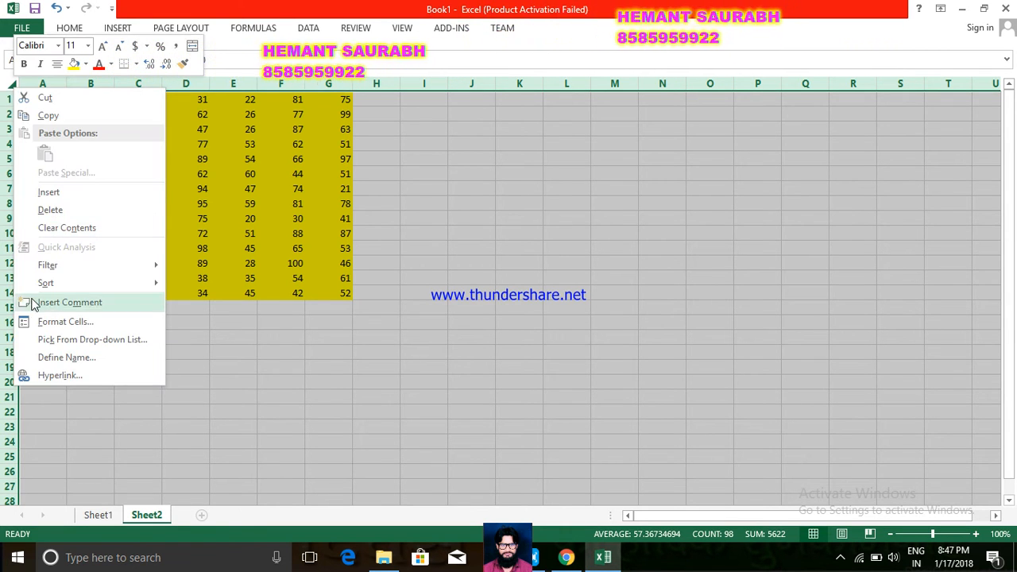
{"action": "left_click", "coordinate": [46, 320]}
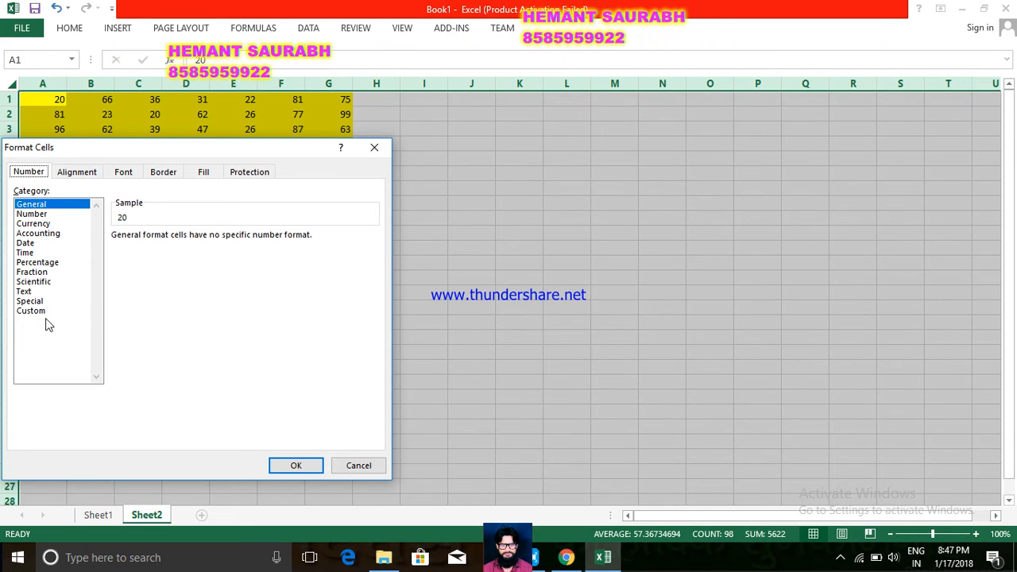
{"action": "left_click", "coordinate": [251, 173]}
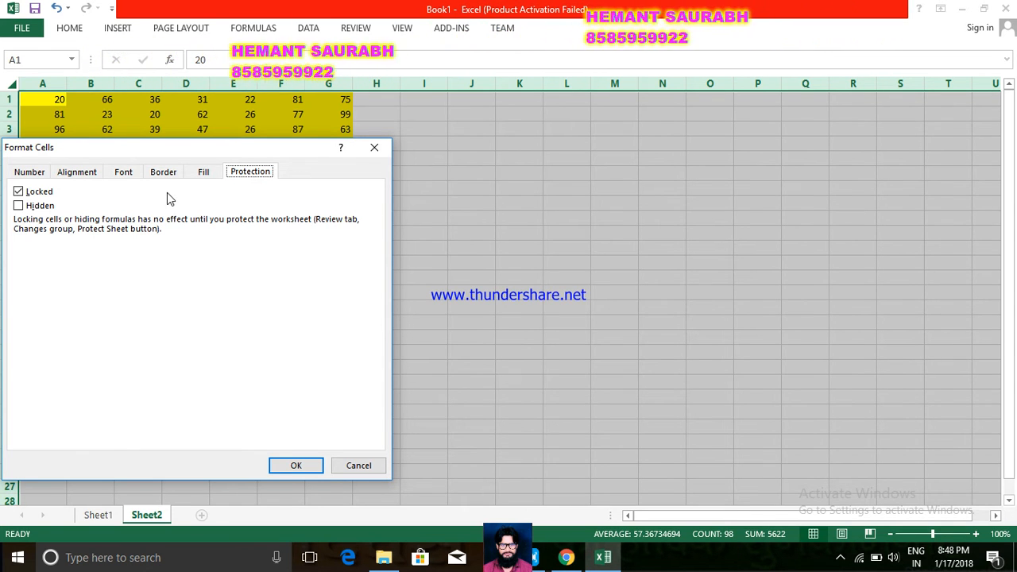
{"action": "left_click", "coordinate": [19, 192]}
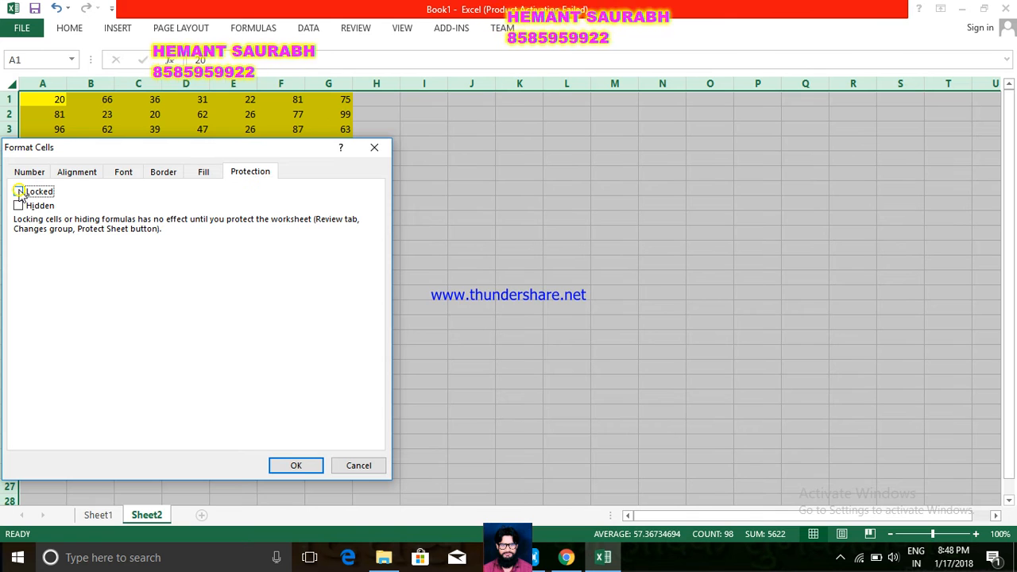
{"action": "left_click", "coordinate": [289, 467]}
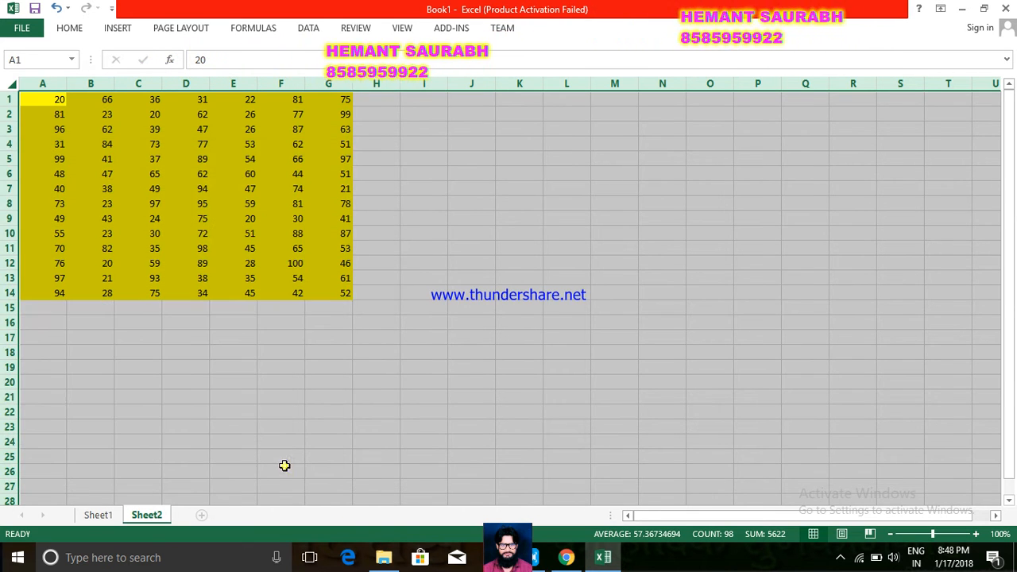
{"action": "left_click", "coordinate": [350, 337]}
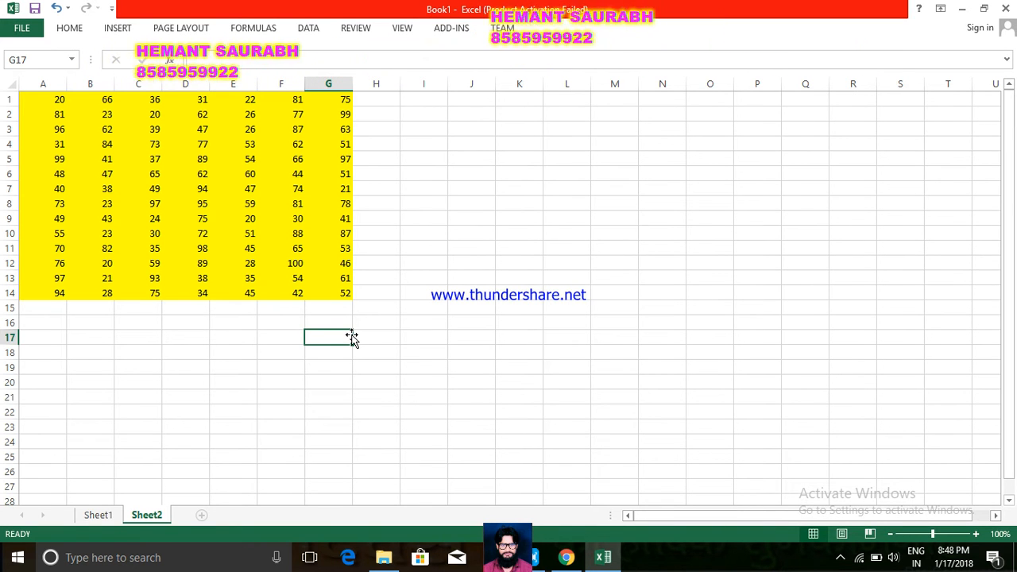
{"action": "left_click", "coordinate": [423, 163]}
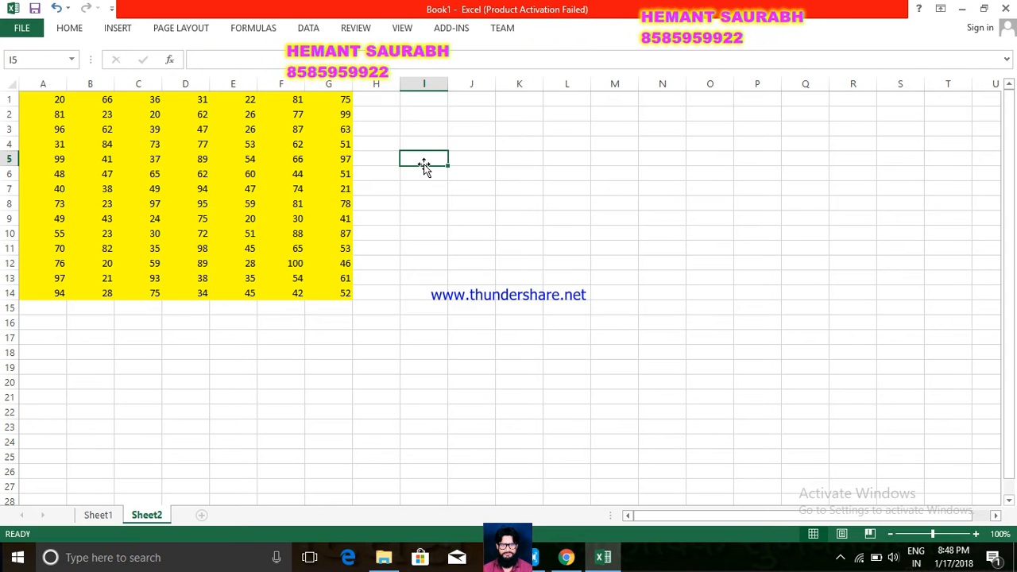
{"action": "left_click", "coordinate": [383, 125]}
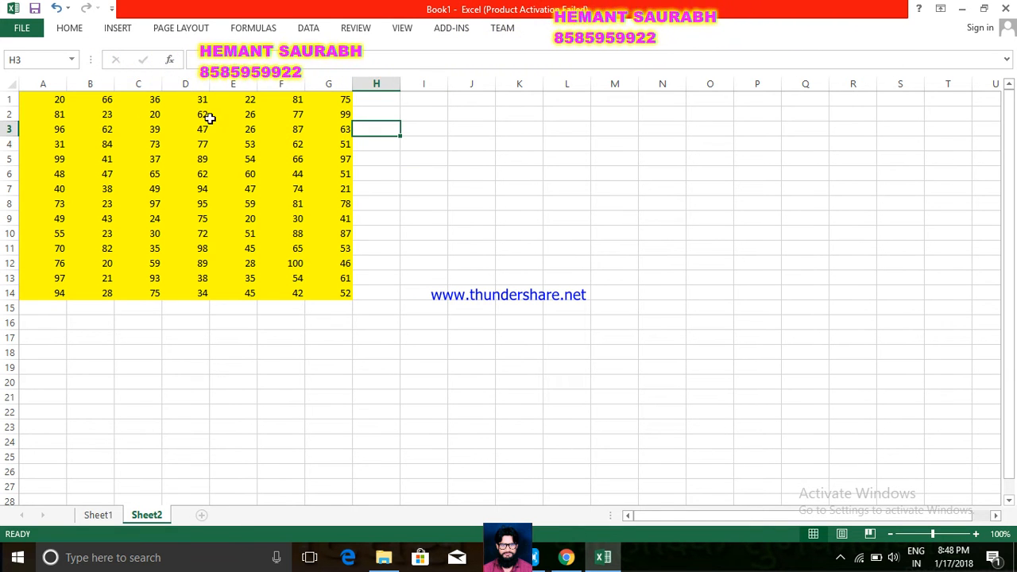
{"action": "left_click", "coordinate": [147, 117]}
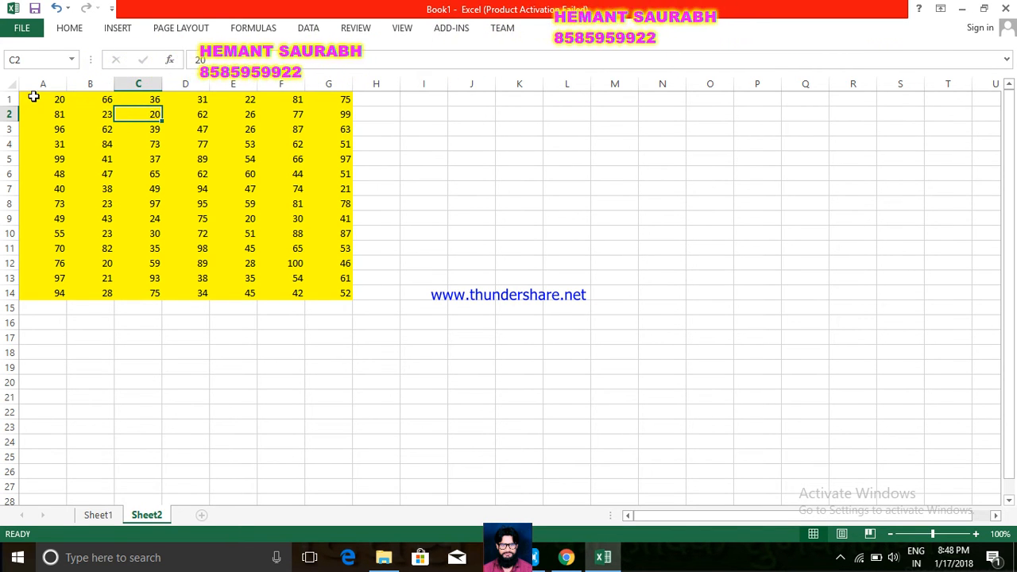
Step: Turn on the Locked protection attribute for the yellow range A1:G14 on Sheet2
{"action": "left_click_drag", "start_coordinate": [33, 96], "coordinate": [329, 294]}
{"action": "right_click", "coordinate": [329, 294]}
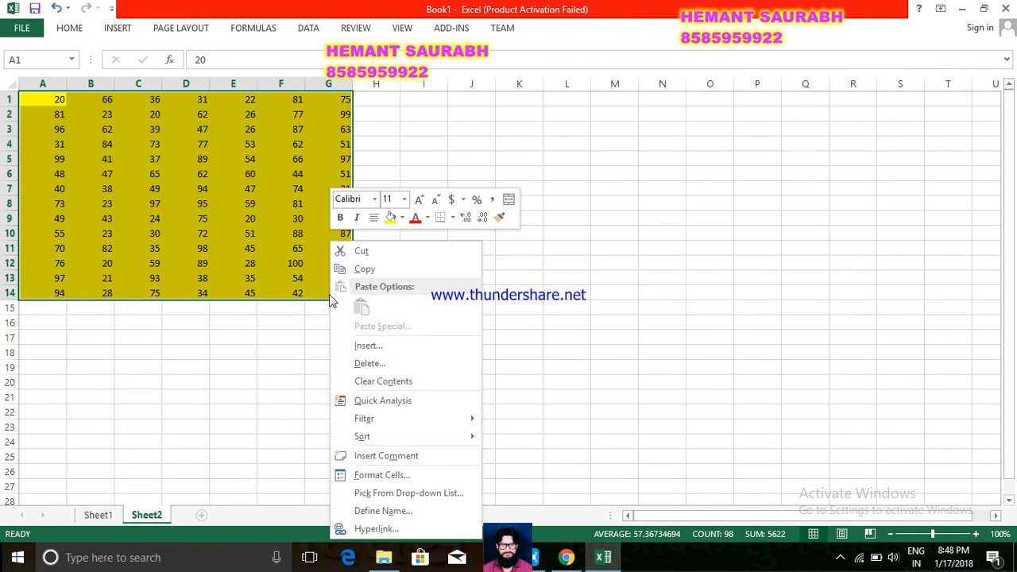
{"action": "left_click", "coordinate": [362, 476]}
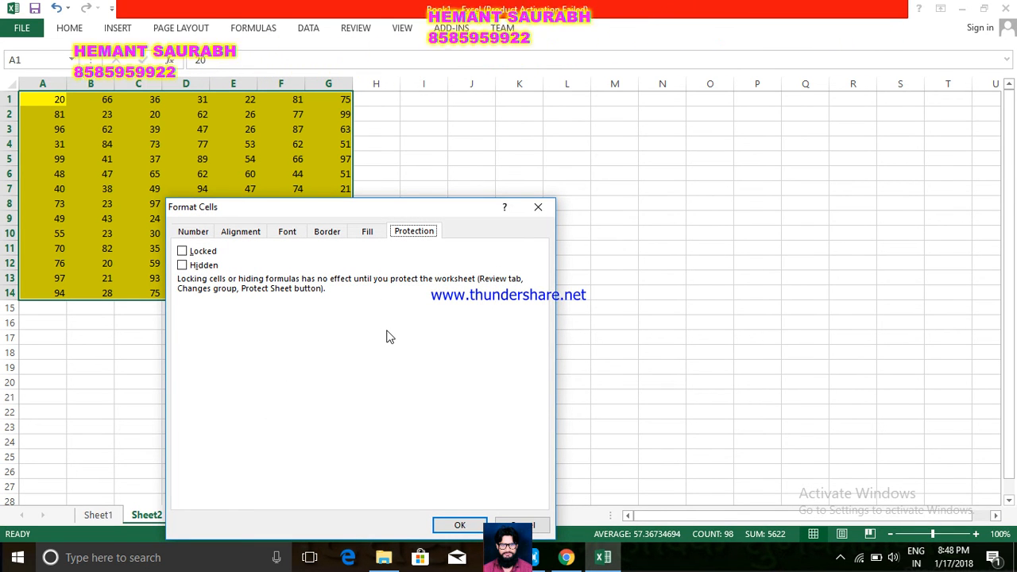
{"action": "left_click", "coordinate": [186, 252]}
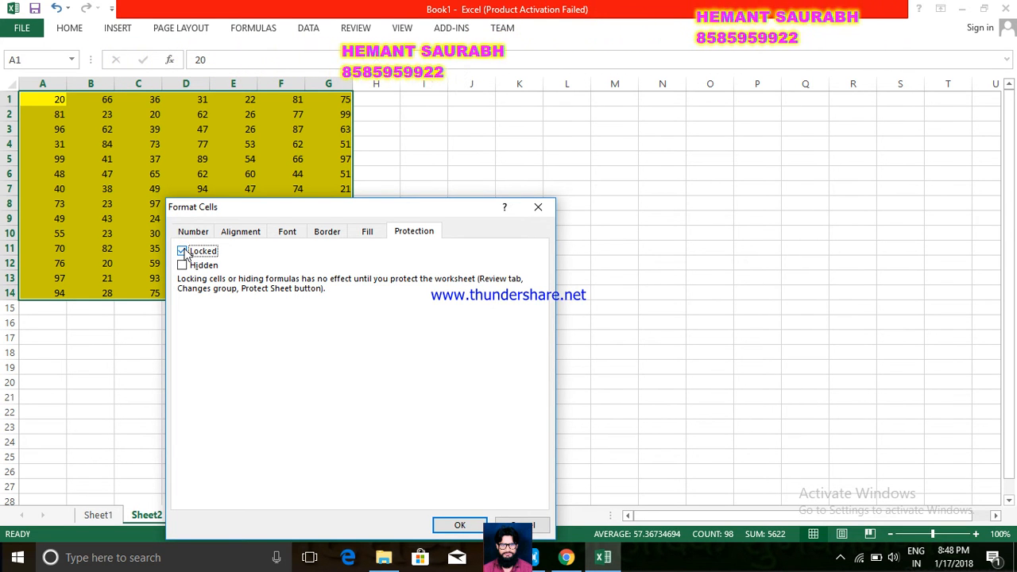
{"action": "left_click", "coordinate": [449, 525]}
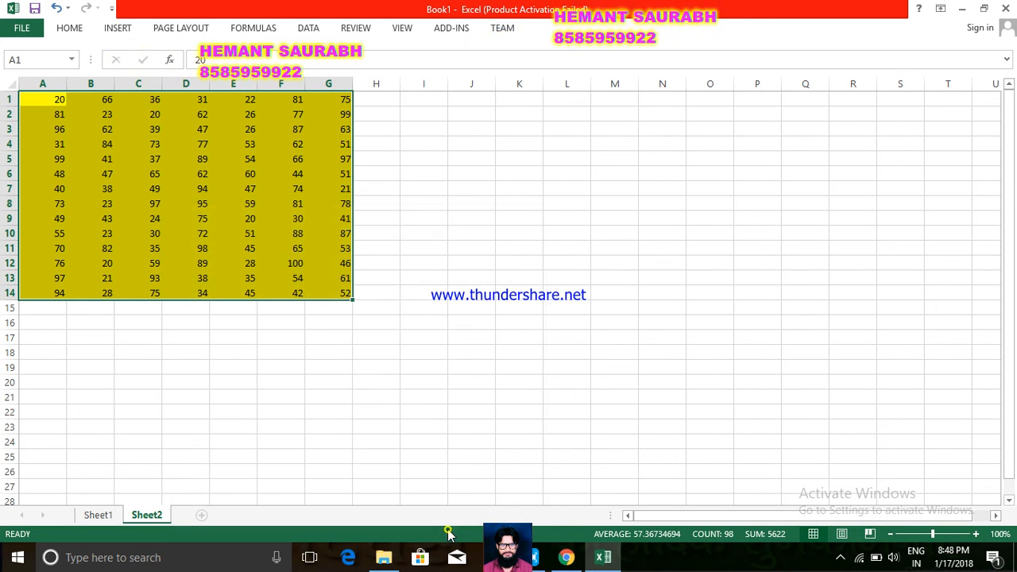
Step: Protect Sheet2 without a password, allowing users to select unlocked cells but not locked cells
{"action": "right_click", "coordinate": [145, 516]}
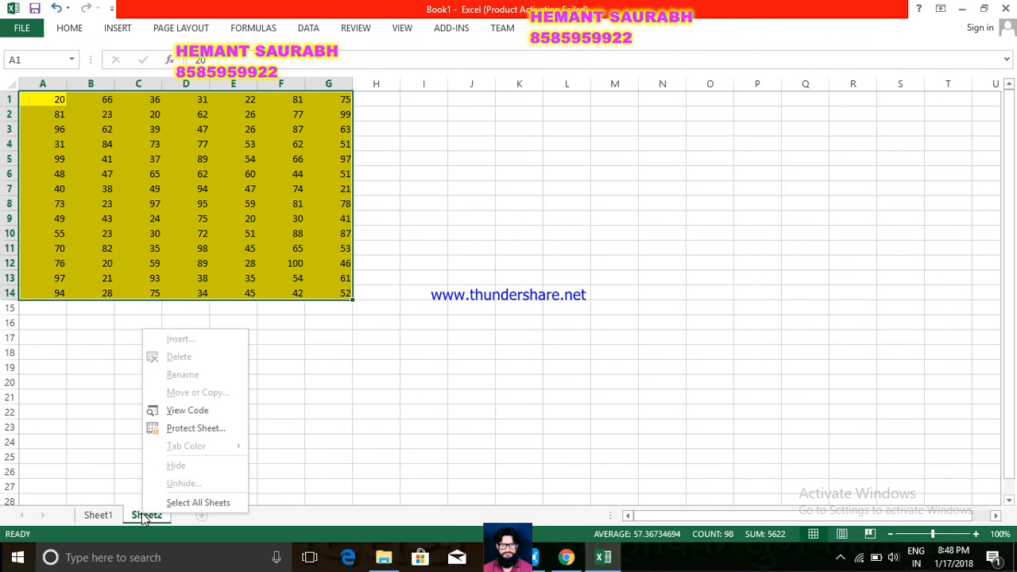
{"action": "left_click", "coordinate": [194, 429]}
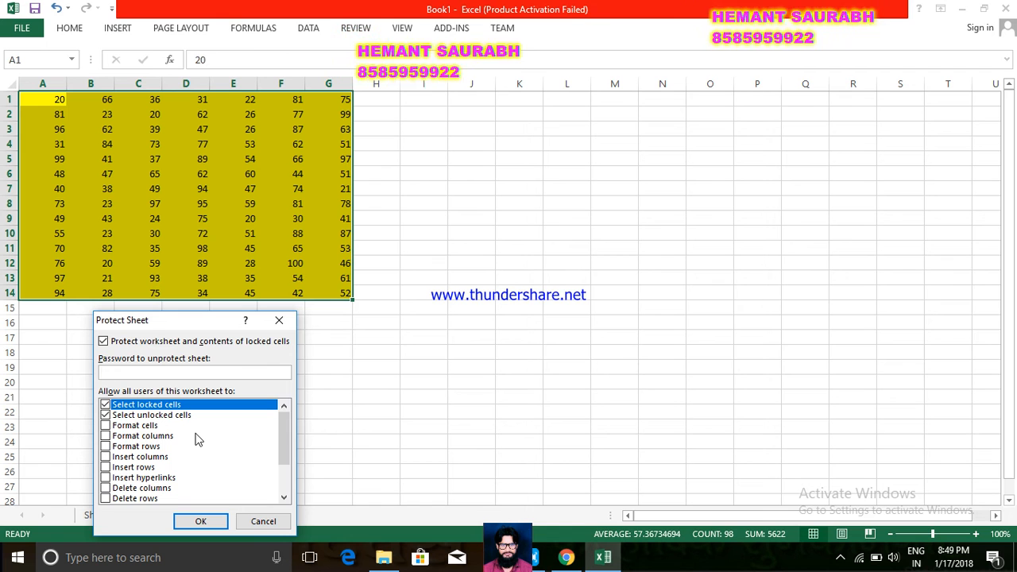
{"action": "left_click", "coordinate": [106, 404]}
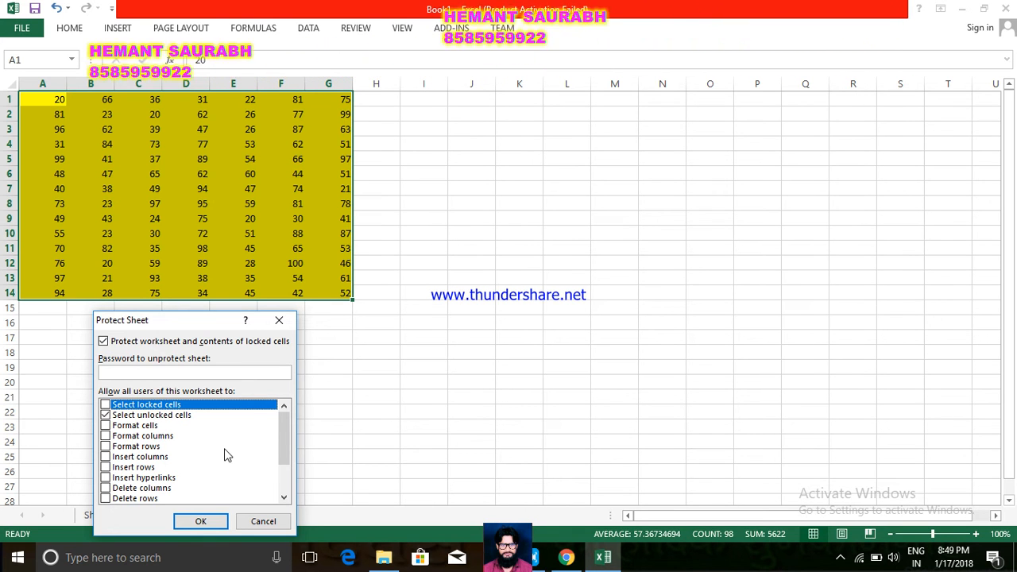
{"action": "left_click", "coordinate": [199, 522]}
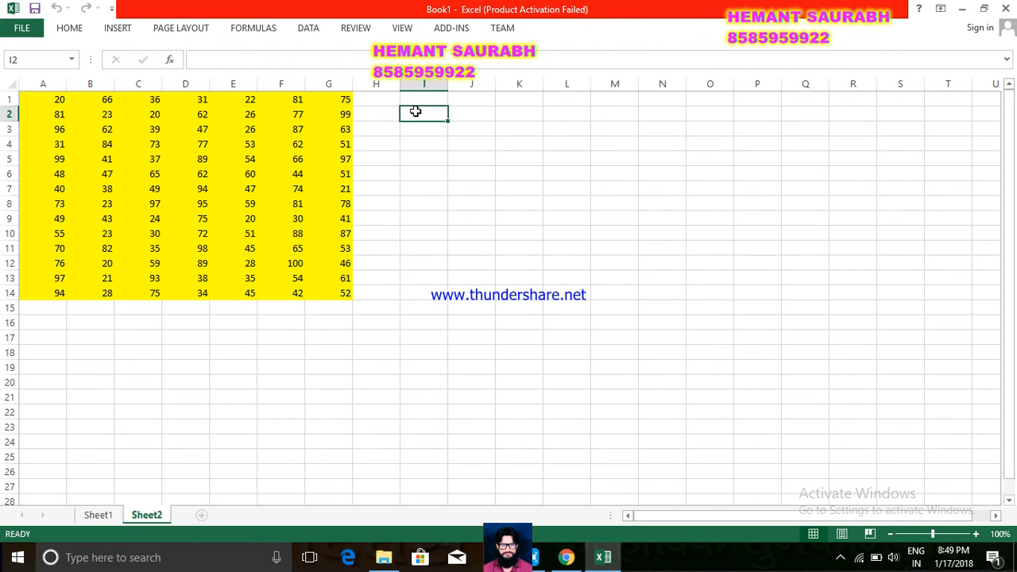
Step: Move through the unlocked cells around the yellow table and enter "fbdfdbfdsfr sbrrebdjr" in cell A15
{"action": "key", "text": "Left"}
{"action": "key", "text": "Down"}
{"action": "key", "text": "Down"}
{"action": "key", "text": "Down"}
{"action": "key", "text": "Down"}
{"action": "key", "text": "Down"}
{"action": "key", "text": "Down"}
{"action": "key", "text": "Down"}
{"action": "key", "text": "Down"}
{"action": "key", "text": "Down"}
{"action": "key", "text": "Down"}
{"action": "key", "text": "Down"}
{"action": "key", "text": "Down"}
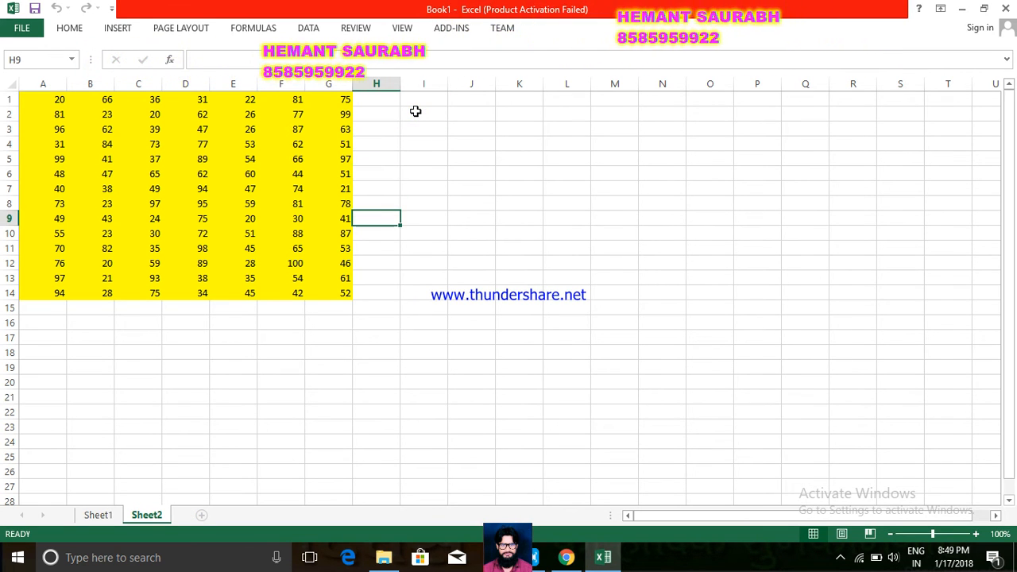
{"action": "key", "text": "Left"}
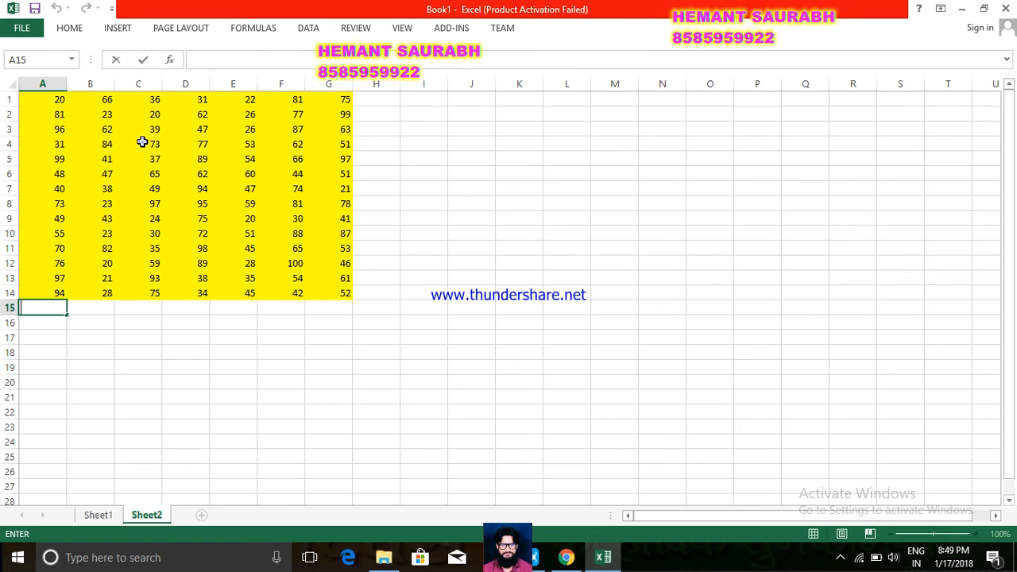
{"action": "type", "text": "fbdfdbfdsfr sbrrebdjr"}
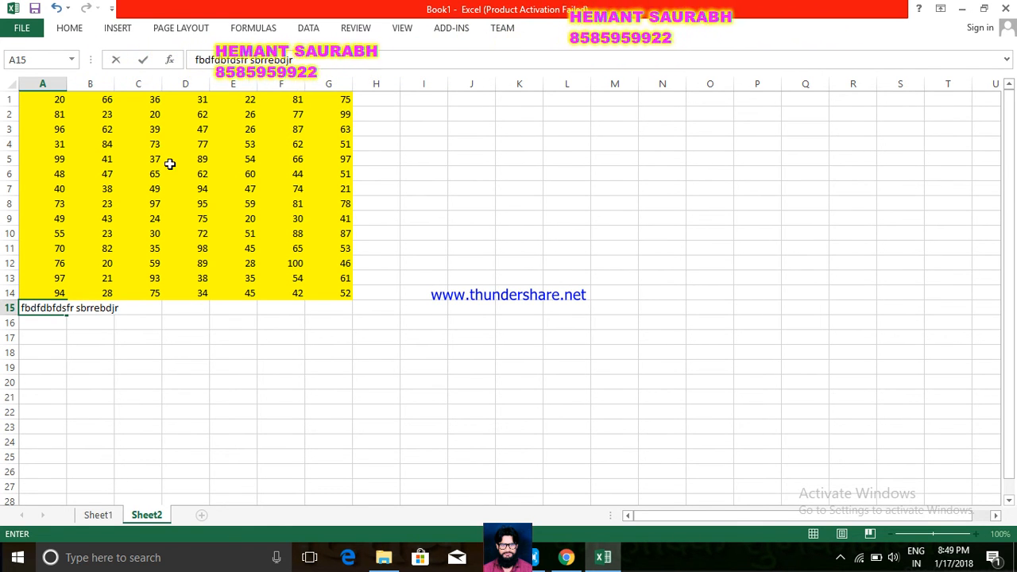
{"action": "key", "text": "ctrl+Return"}
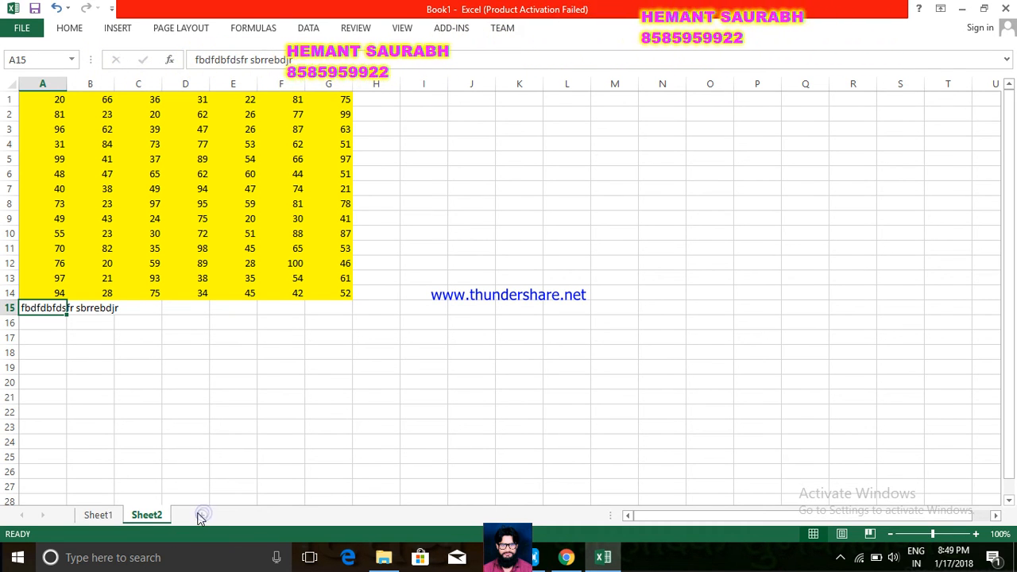
Step: Examine the Advanced worksheet display options and the General setting for sheets in new workbooks, leaving the Excel options unchanged
{"action": "left_click", "coordinate": [21, 28]}
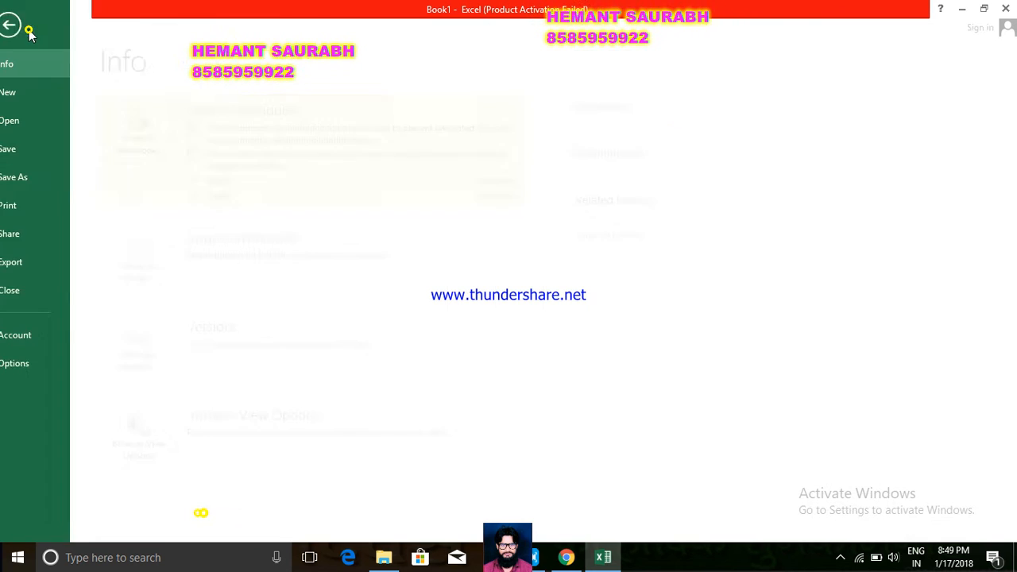
{"action": "left_click", "coordinate": [26, 363]}
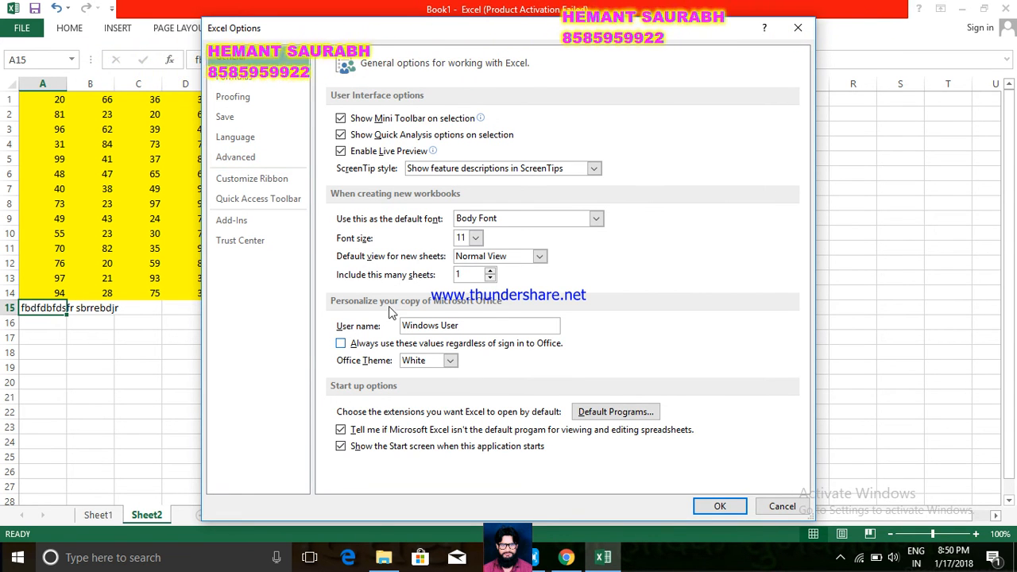
{"action": "left_click", "coordinate": [236, 159]}
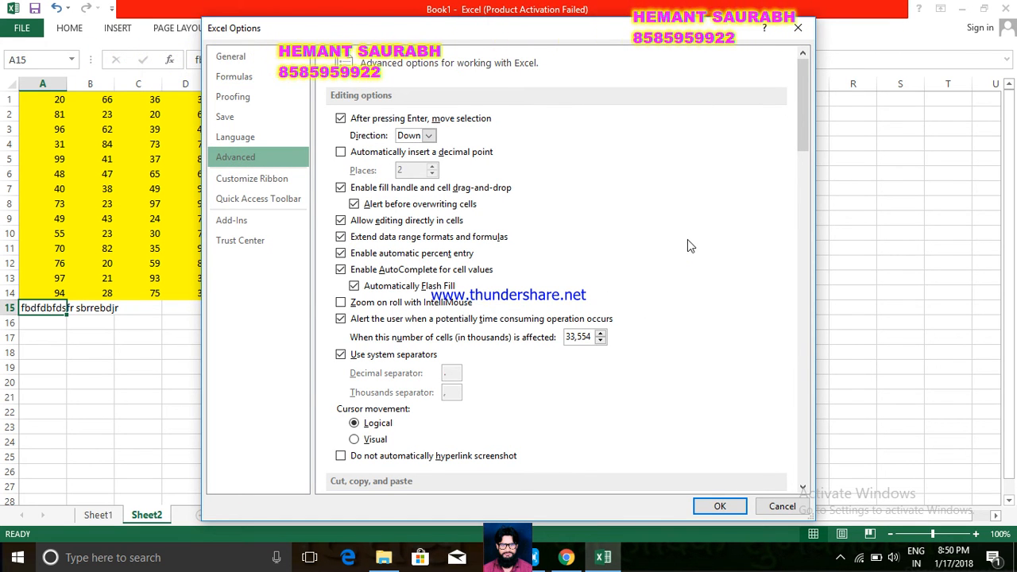
{"action": "left_click_drag", "start_coordinate": [800, 104], "coordinate": [779, 312]}
{"action": "left_click", "coordinate": [602, 270]}
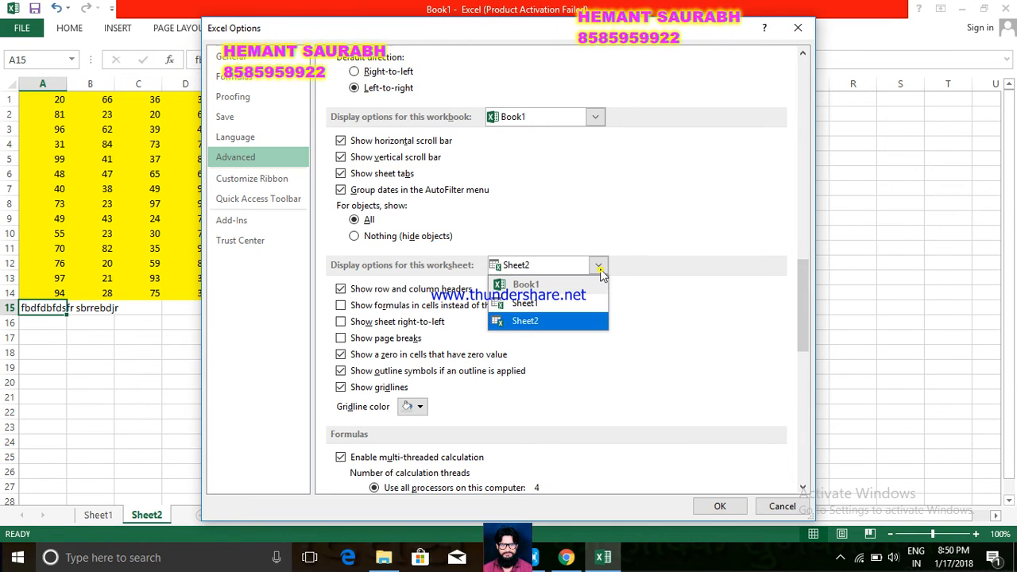
{"action": "left_click", "coordinate": [600, 269]}
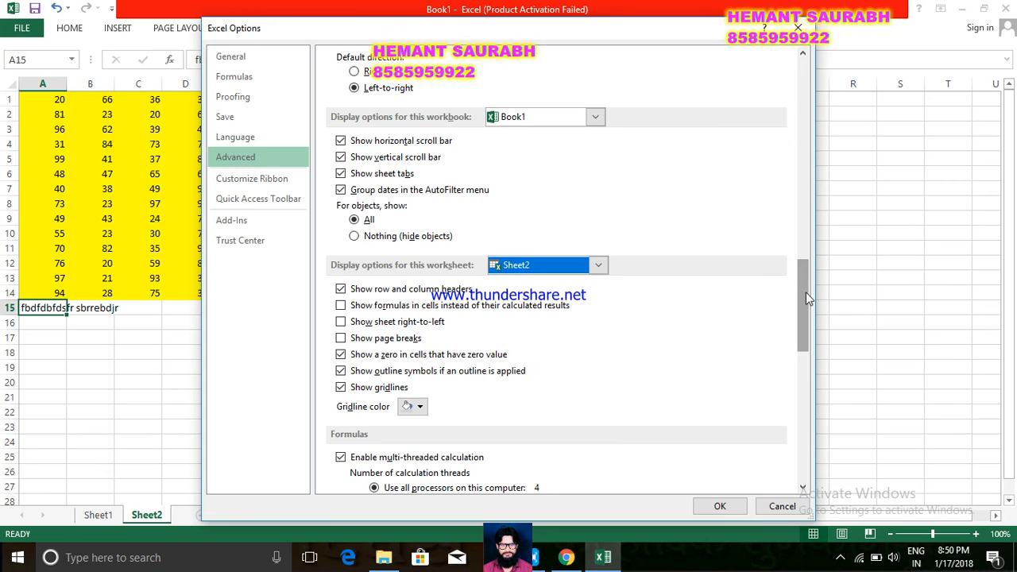
{"action": "left_click_drag", "start_coordinate": [804, 293], "coordinate": [781, 92]}
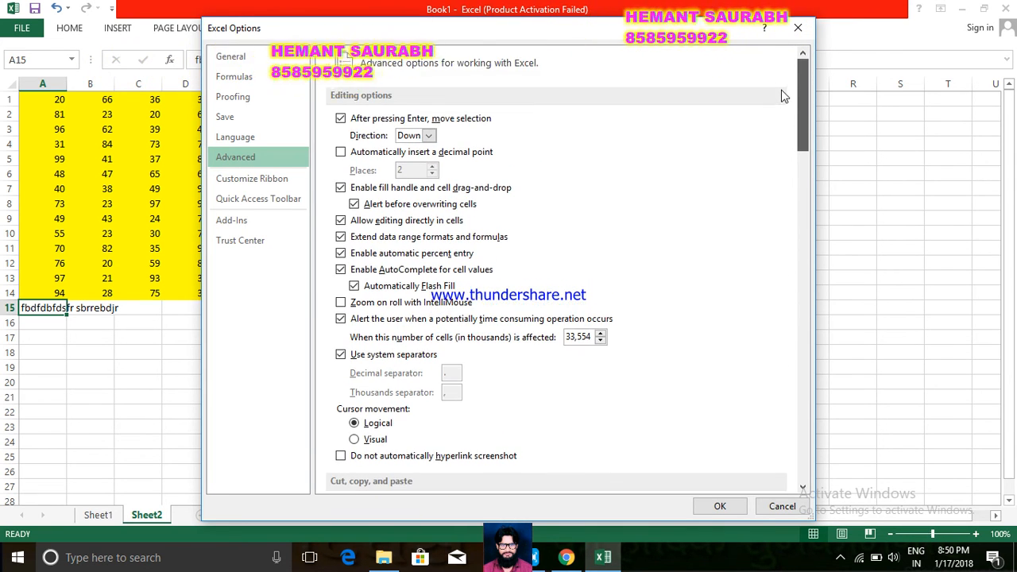
{"action": "left_click", "coordinate": [228, 77]}
{"action": "left_click", "coordinate": [231, 58]}
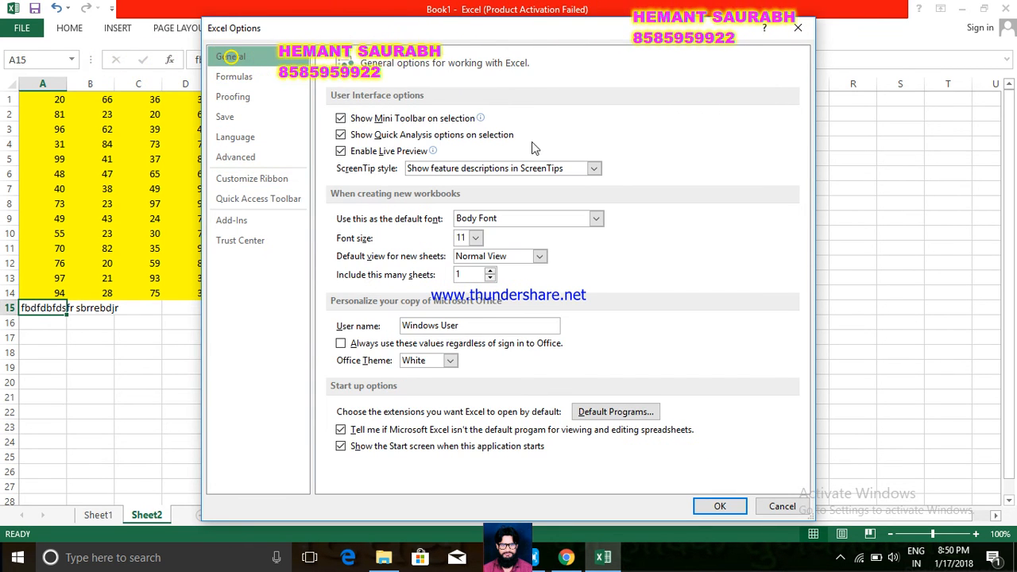
{"action": "left_click", "coordinate": [490, 278]}
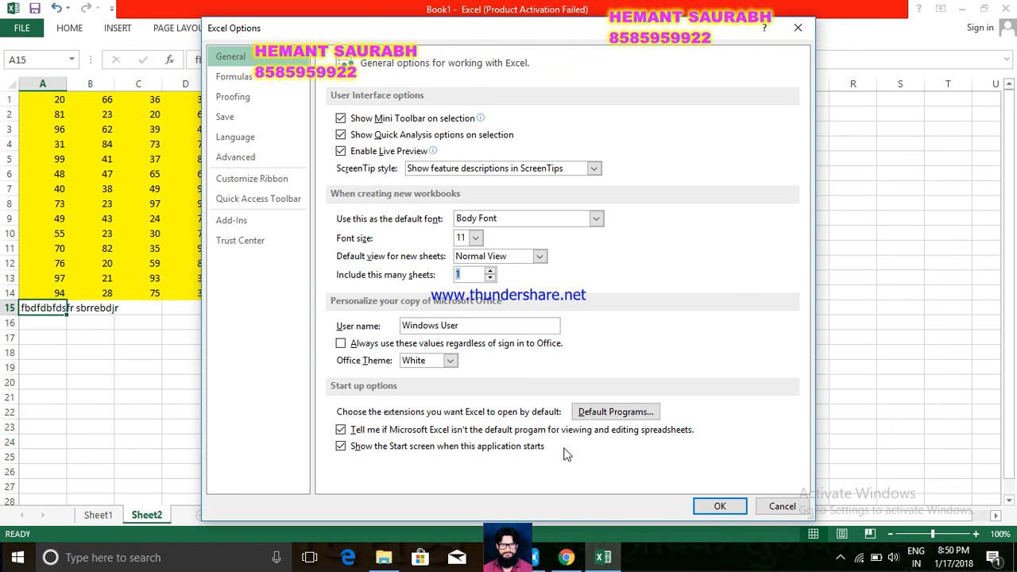
{"action": "left_click", "coordinate": [782, 506]}
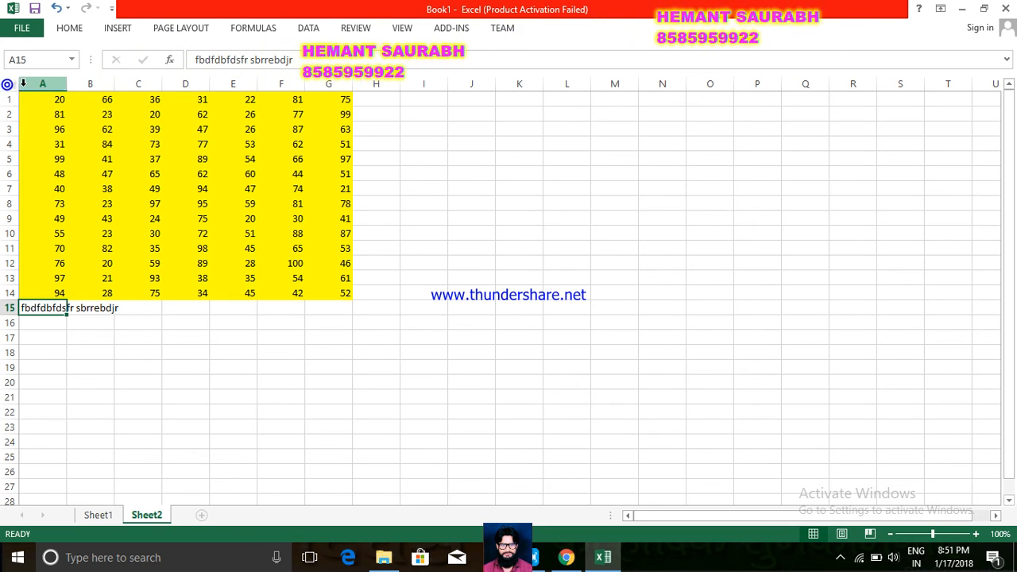
Step: Unprotect Sheet2 and turn on the Locked protection attribute for all of its cells
{"action": "right_click", "coordinate": [143, 518]}
{"action": "left_click", "coordinate": [182, 427]}
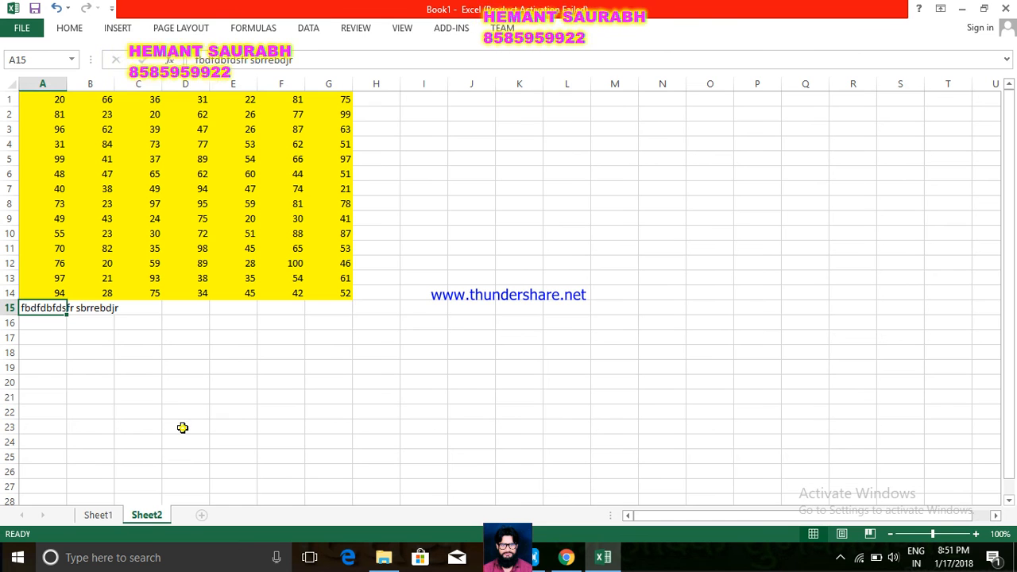
{"action": "left_click", "coordinate": [12, 84]}
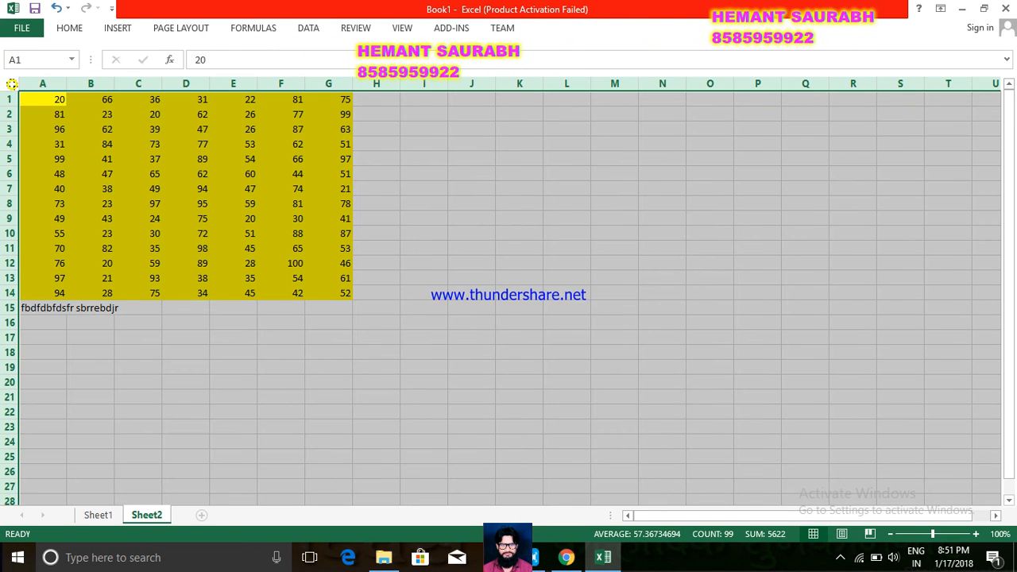
{"action": "right_click", "coordinate": [12, 84]}
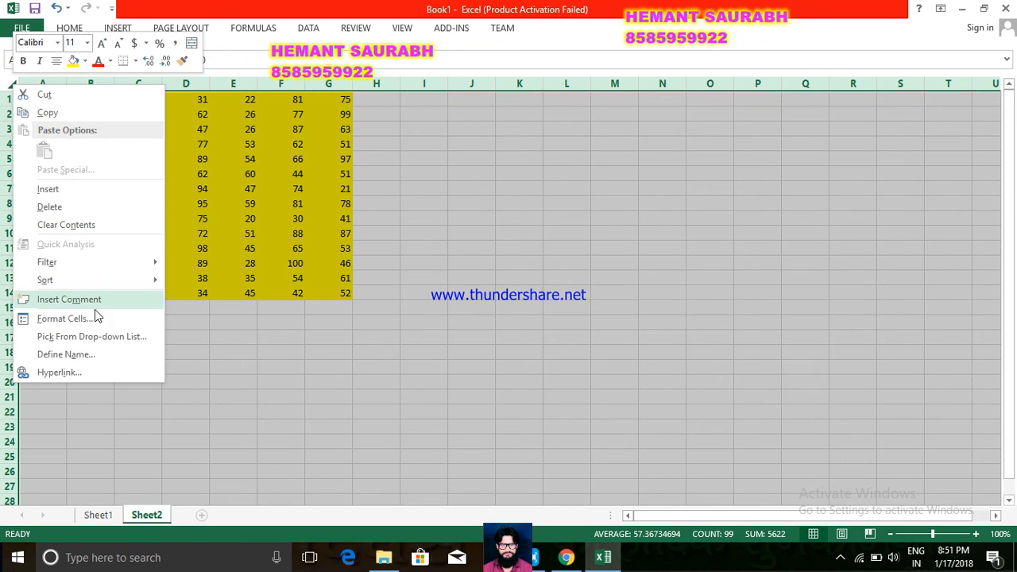
{"action": "left_click", "coordinate": [74, 324]}
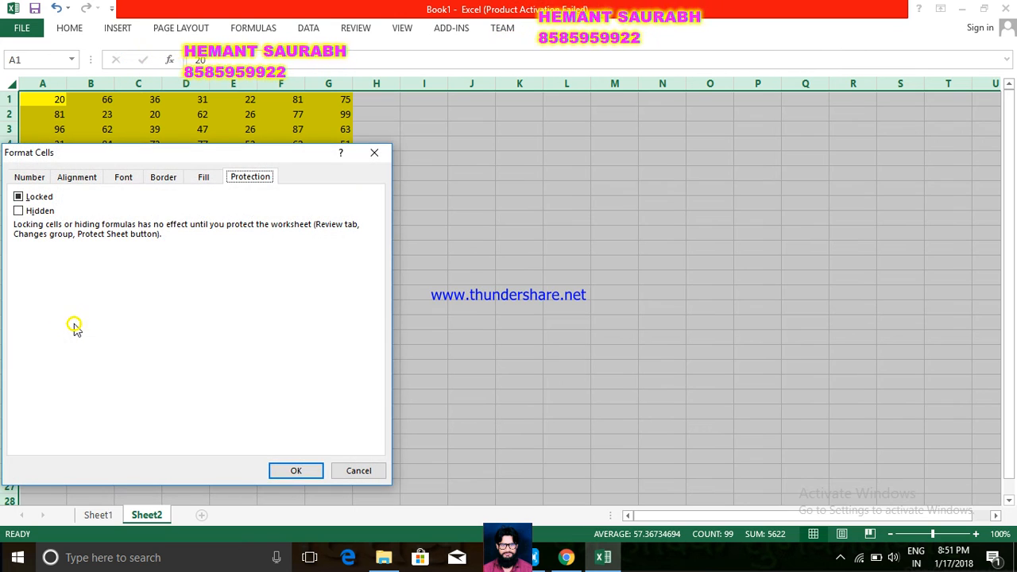
{"action": "left_click", "coordinate": [19, 197]}
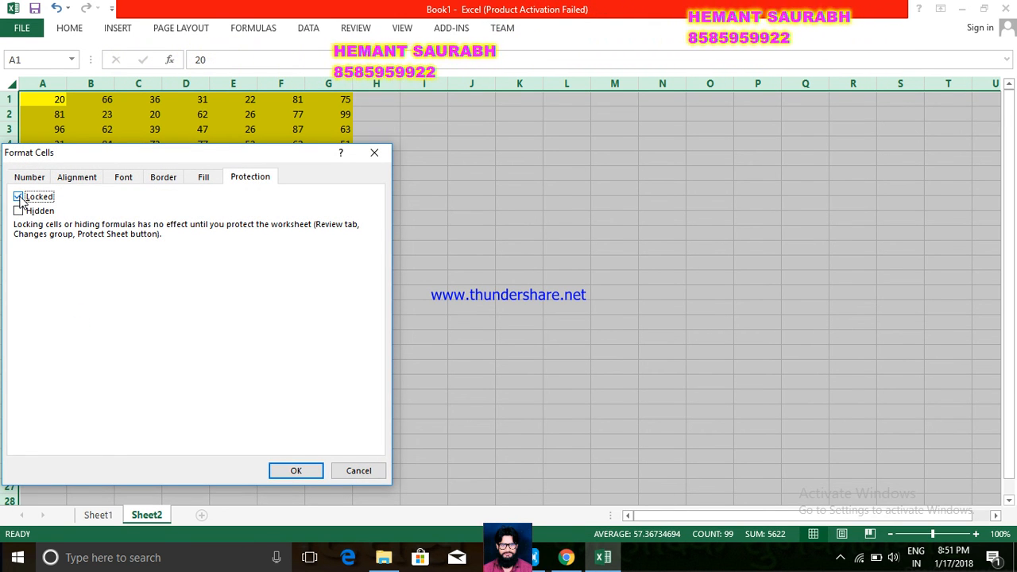
{"action": "left_click", "coordinate": [293, 472]}
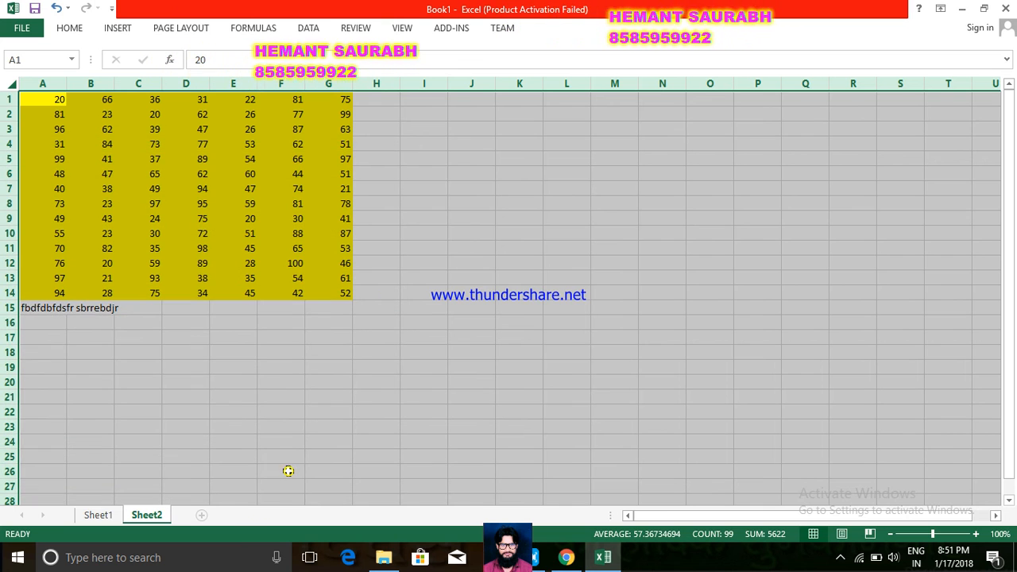
Step: Select the yellow table and several empty cells beside it on the unprotected sheet, and enter "tr" in cell I13
{"action": "left_click", "coordinate": [401, 308]}
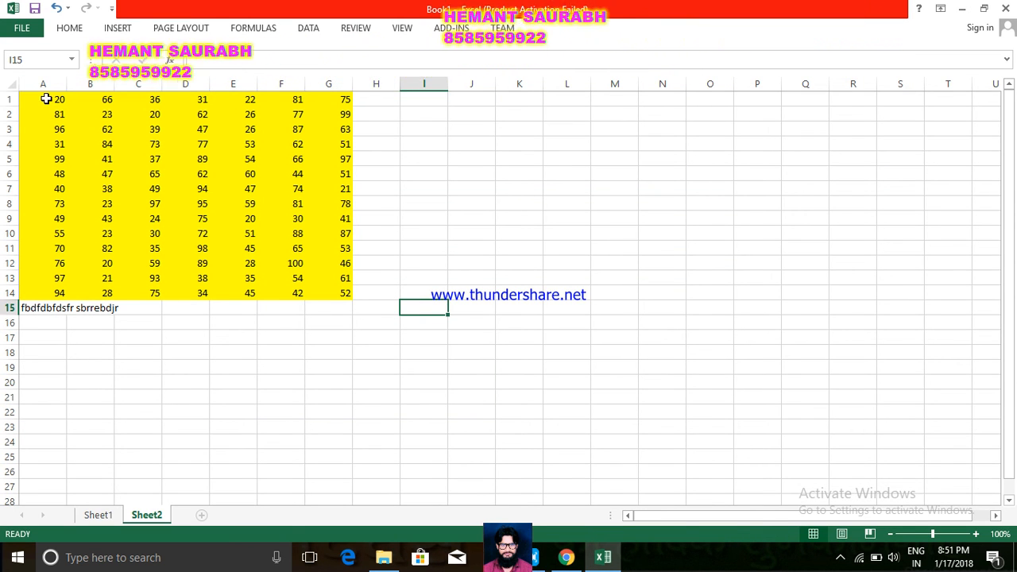
{"action": "left_click_drag", "start_coordinate": [45, 100], "coordinate": [107, 273]}
{"action": "left_click_drag", "start_coordinate": [247, 291], "coordinate": [326, 292]}
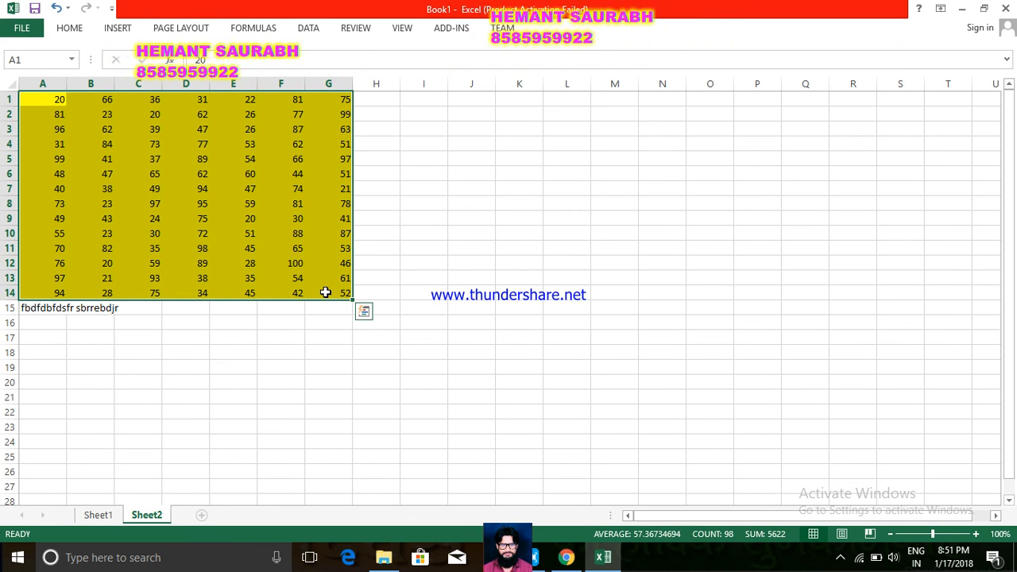
{"action": "left_click", "coordinate": [443, 200]}
{"action": "left_click", "coordinate": [481, 163]}
{"action": "left_click", "coordinate": [569, 176]}
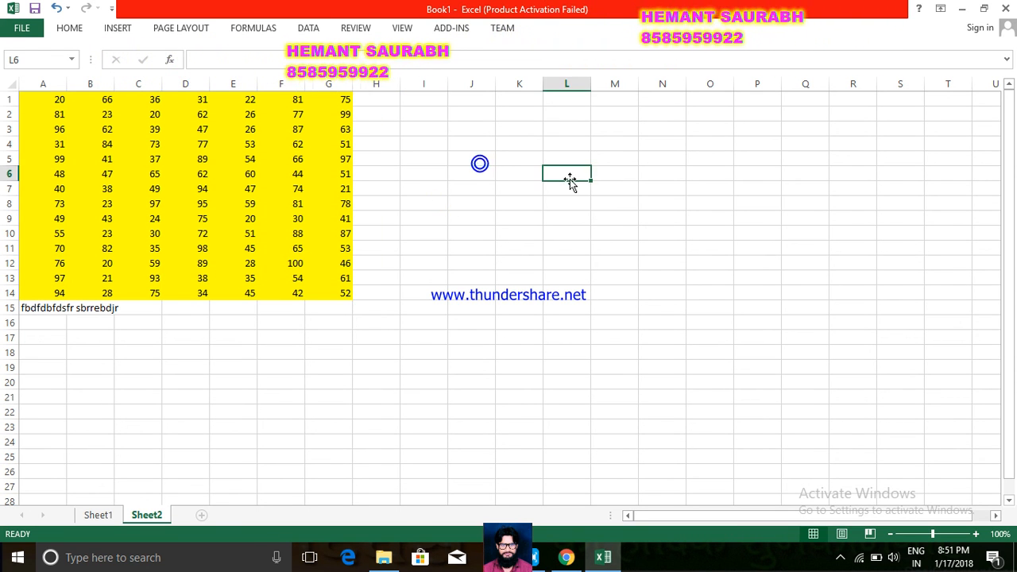
{"action": "left_click", "coordinate": [501, 247]}
{"action": "mouse_move", "coordinate": [472, 275]}
{"action": "left_mouse_down"}
{"action": "mouse_move", "coordinate": [400, 358]}
{"action": "mouse_move", "coordinate": [438, 272]}
{"action": "mouse_move", "coordinate": [466, 267]}
{"action": "left_mouse_up"}
{"action": "left_click", "coordinate": [438, 272]}
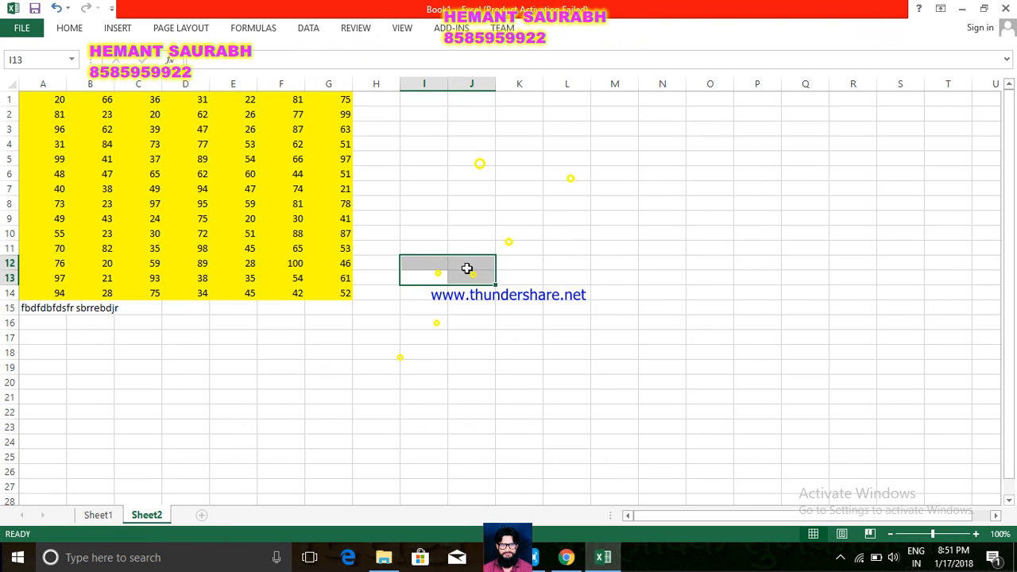
{"action": "type", "text": "tr"}
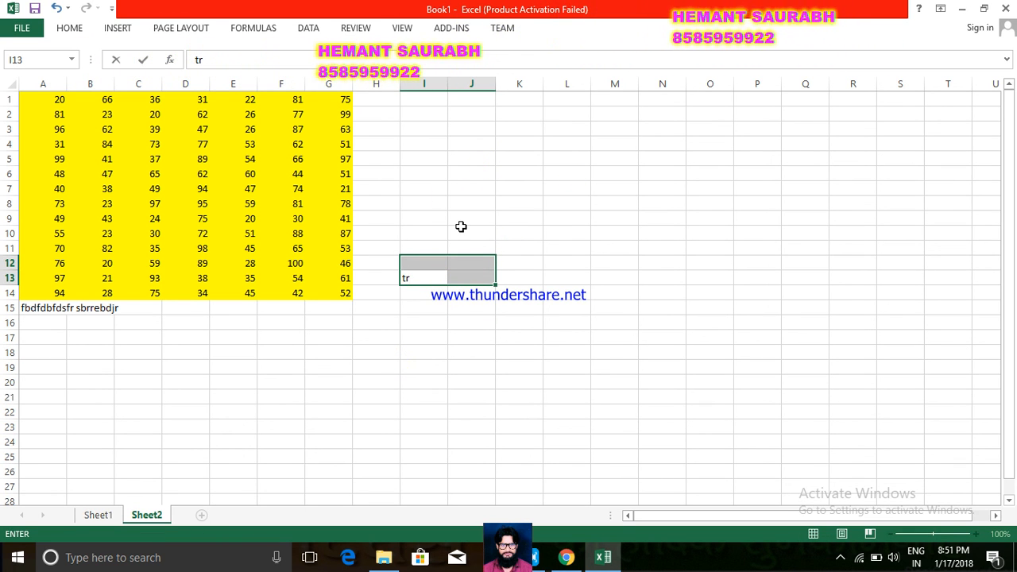
Step: Turn off the Locked protection attribute for the yellow table, cells A1:G14
{"action": "left_click_drag", "start_coordinate": [37, 97], "coordinate": [321, 287]}
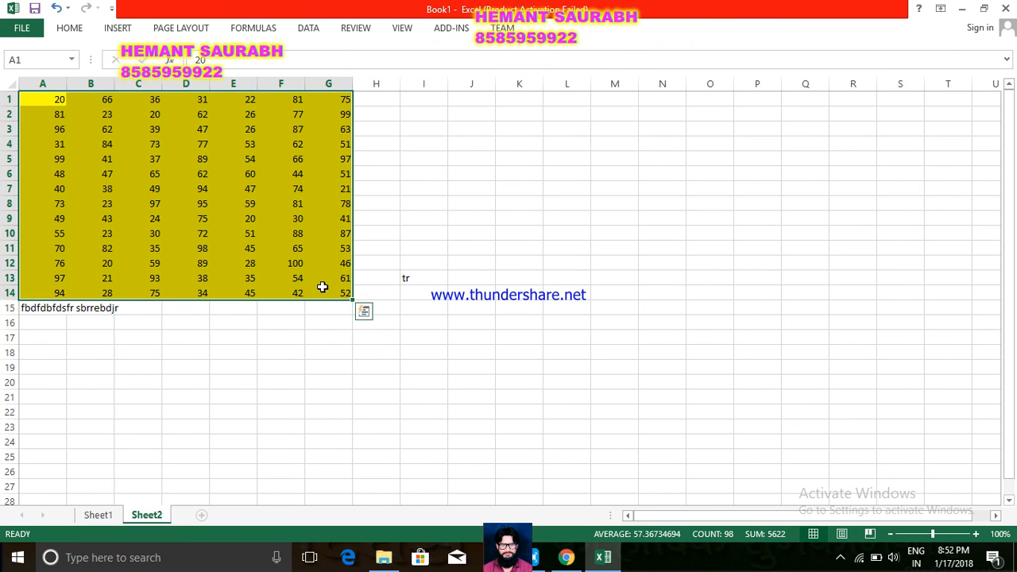
{"action": "right_click", "coordinate": [322, 287]}
{"action": "left_click", "coordinate": [365, 480]}
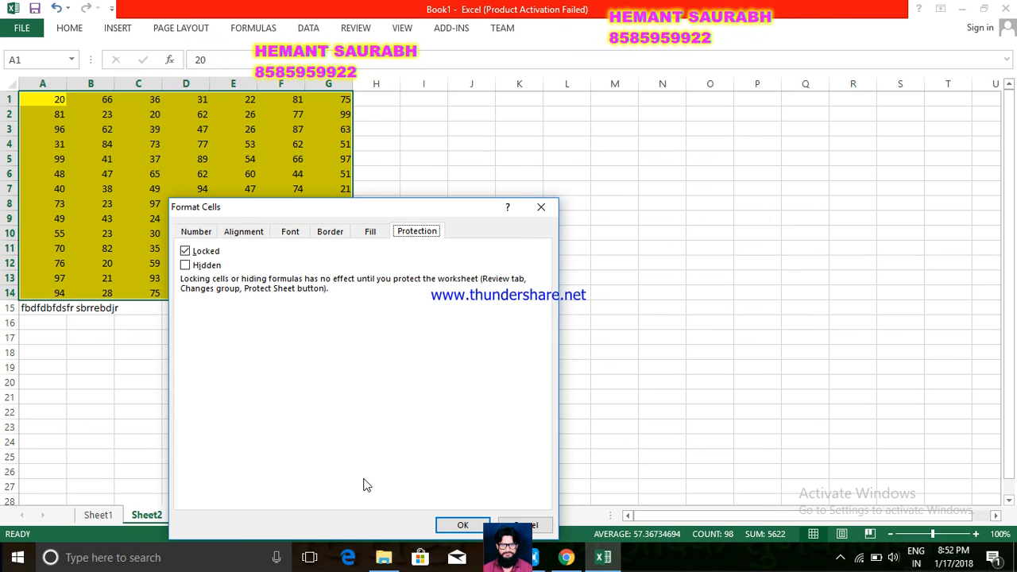
{"action": "left_click", "coordinate": [186, 251]}
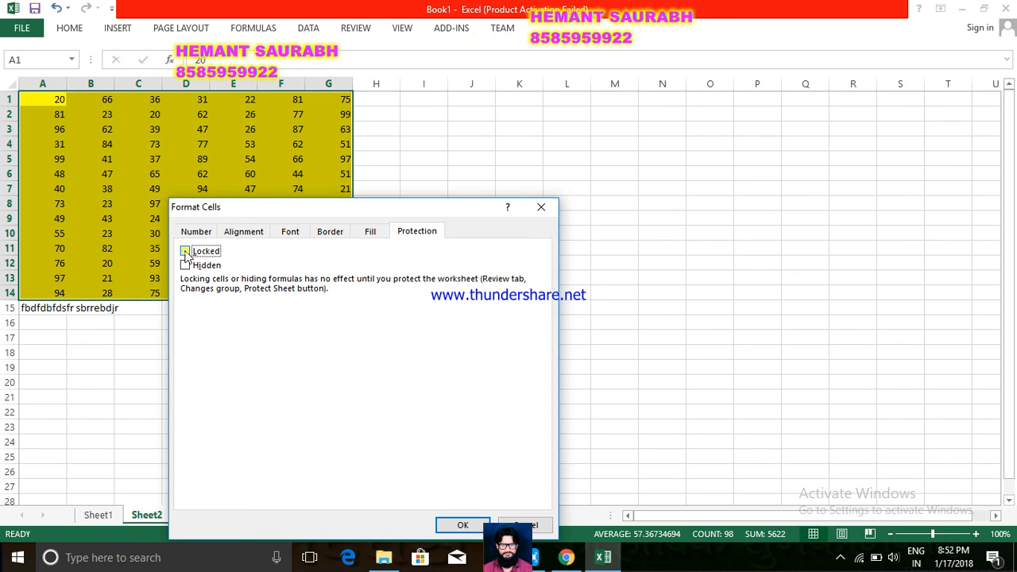
{"action": "left_click", "coordinate": [456, 526]}
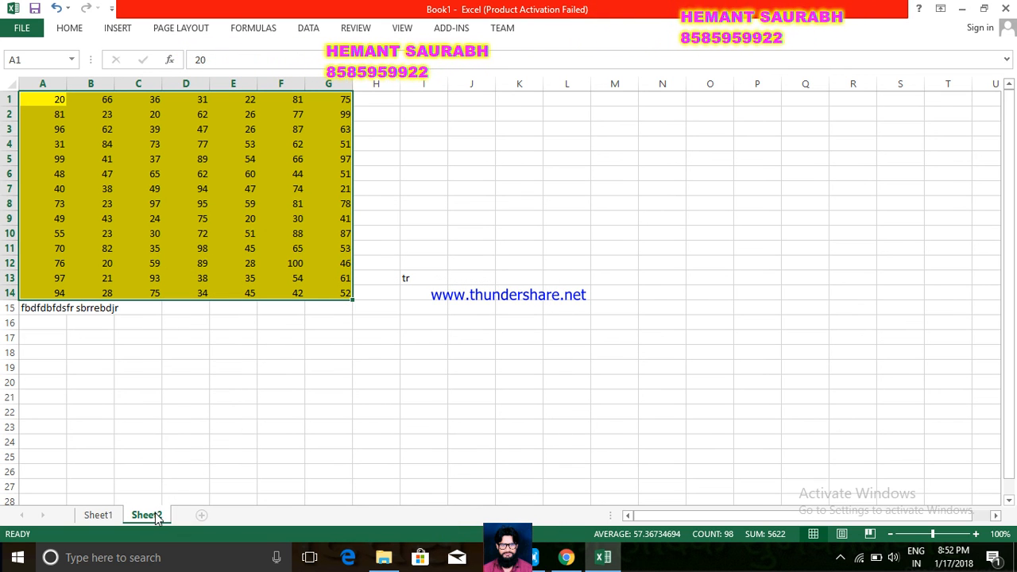
Step: Protect Sheet2 without a password, allowing users to select only unlocked cells
{"action": "right_click", "coordinate": [156, 517]}
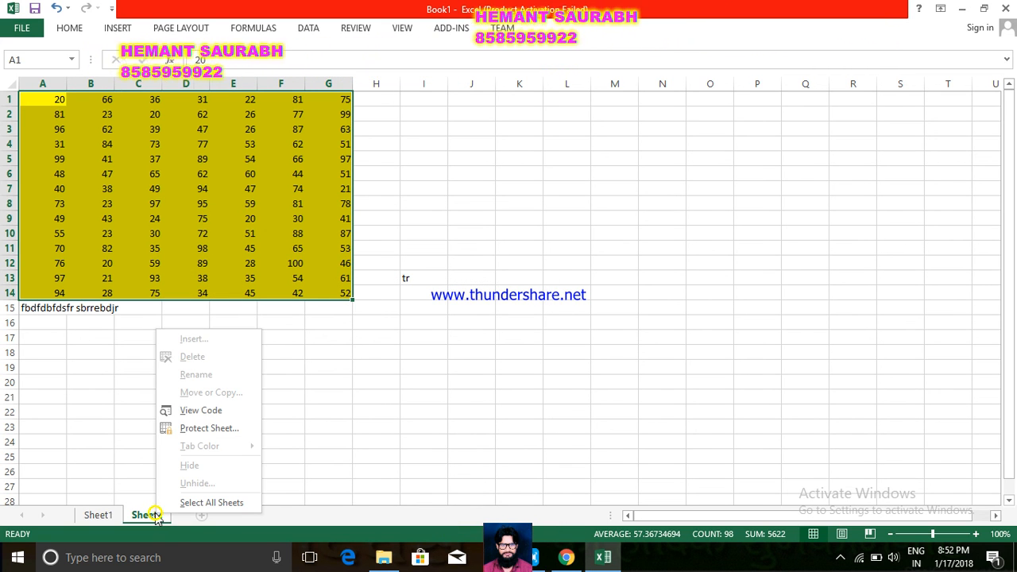
{"action": "left_click", "coordinate": [212, 429]}
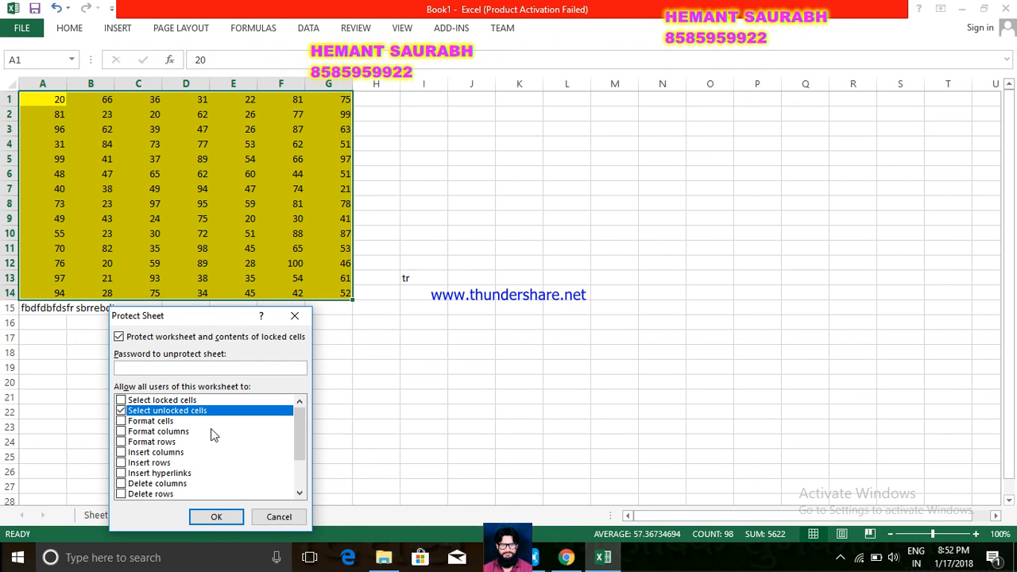
{"action": "left_click", "coordinate": [215, 517]}
Step: Enter "x" in cell D7 and "scfccfZCfssf" in cell E6 of the unlocked yellow table
{"action": "left_click", "coordinate": [202, 186]}
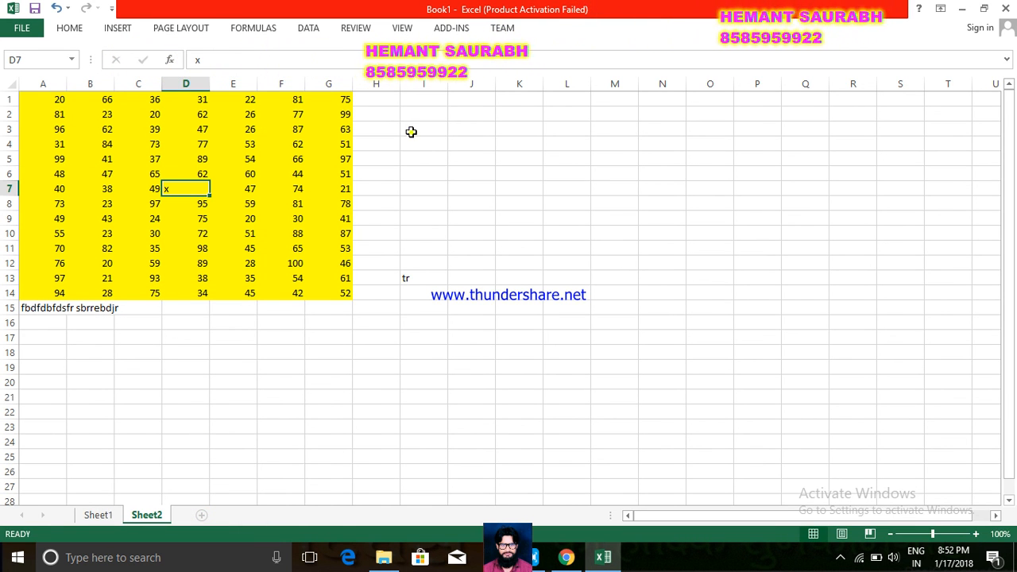
{"action": "left_click", "coordinate": [220, 170]}
{"action": "type", "text": "scfccfZCf"}
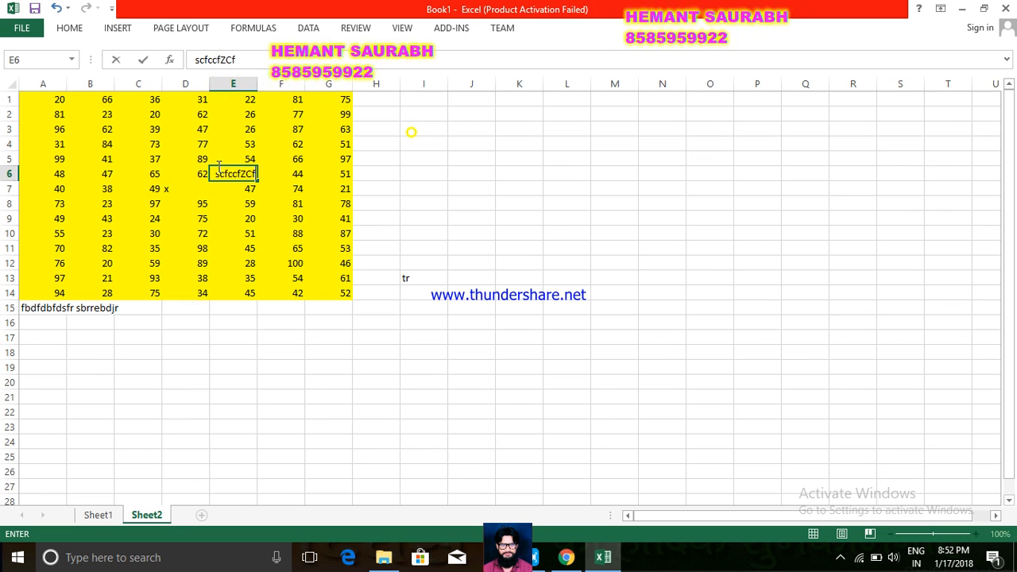
{"action": "type", "text": "ssf"}
{"action": "key", "text": "Tab"}
{"action": "key", "text": "Return"}
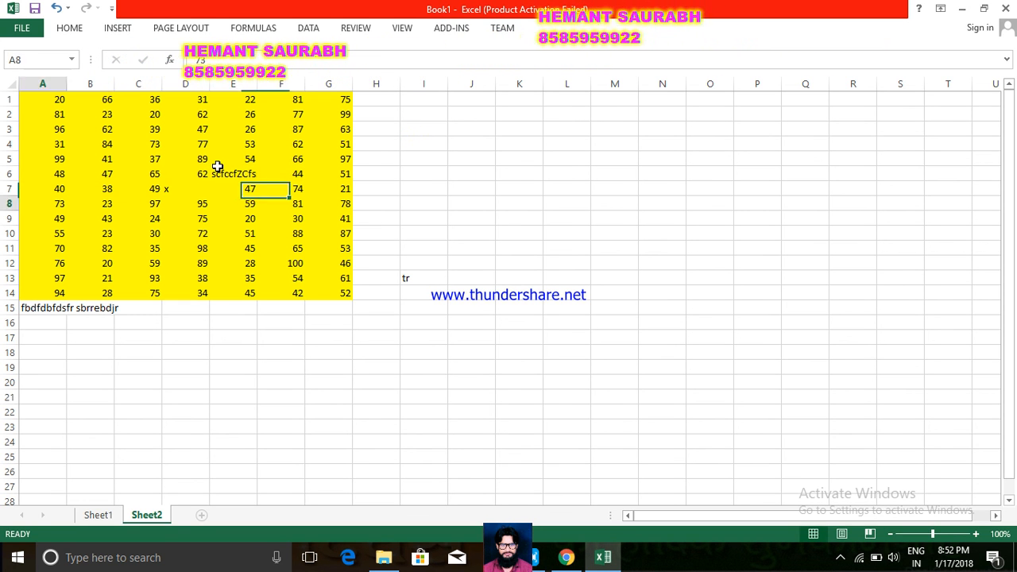
Step: Move the cell selection around the yellow table to check which cells of the protected sheet can be reached, ending at G14
{"action": "key", "text": "Left"}
{"action": "key", "text": "Left"}
{"action": "key", "text": "Left"}
{"action": "key", "text": "Down"}
{"action": "key", "text": "Down"}
{"action": "key", "text": "Down"}
{"action": "key", "text": "Down"}
{"action": "key", "text": "Down"}
{"action": "key", "text": "Right"}
{"action": "key", "text": "Right"}
{"action": "key", "text": "Right"}
{"action": "key", "text": "Up"}
{"action": "key", "text": "ctrl+Up"}
{"action": "key", "text": "Left"}
{"action": "key", "text": "Left"}
{"action": "key", "text": "Down"}
{"action": "key", "text": "Down"}
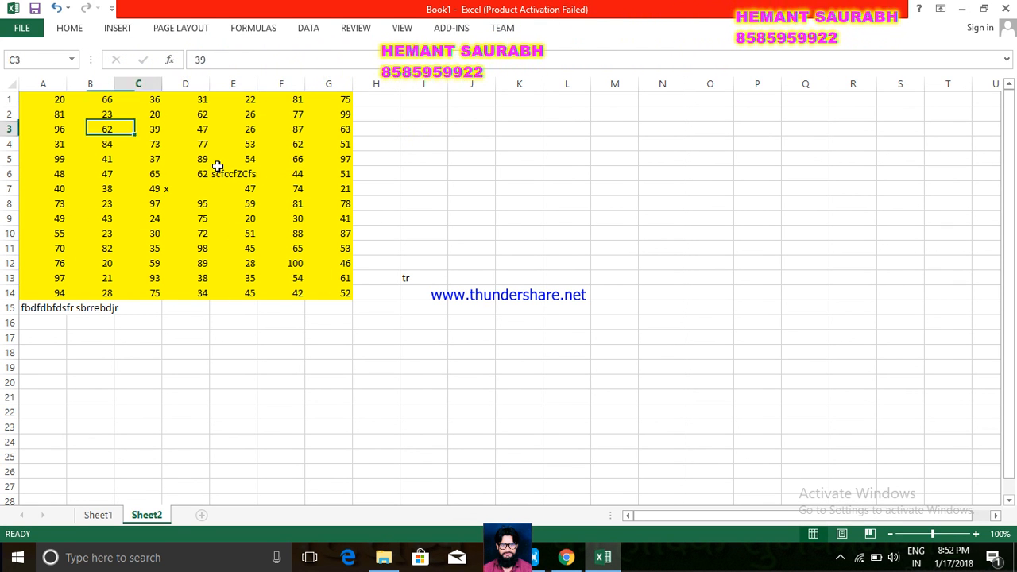
{"action": "key", "text": "Down"}
{"action": "key", "text": "Down"}
{"action": "key", "text": "Right"}
{"action": "key", "text": "Right"}
{"action": "key", "text": "Left"}
{"action": "key", "text": "Left"}
{"action": "key", "text": "Down"}
{"action": "key", "text": "Down"}
{"action": "key", "text": "Down"}
{"action": "key", "text": "Down"}
{"action": "key", "text": "Down"}
{"action": "key", "text": "Right"}
{"action": "key", "text": "Right"}
{"action": "key", "text": "Right"}
{"action": "key", "text": "Down"}
{"action": "key", "text": "Down"}
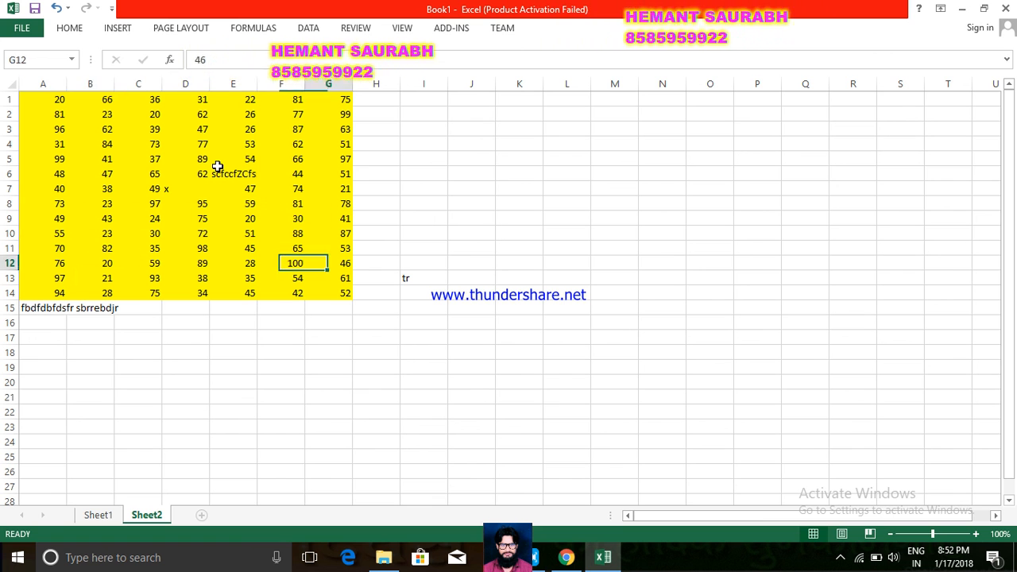
{"action": "key", "text": "Down"}
{"action": "key", "text": "Down"}
{"action": "key", "text": "ctrl+Up"}
{"action": "key", "text": "Left"}
{"action": "key", "text": "Left"}
{"action": "key", "text": "Down"}
{"action": "key", "text": "Down"}
{"action": "key", "text": "Left"}
{"action": "key", "text": "Left"}
{"action": "key", "text": "Down"}
{"action": "key", "text": "Down"}
{"action": "key", "text": "Down"}
{"action": "key", "text": "Down"}
{"action": "key", "text": "Down"}
{"action": "key", "text": "Right"}
{"action": "key", "text": "Right"}
{"action": "key", "text": "Right"}
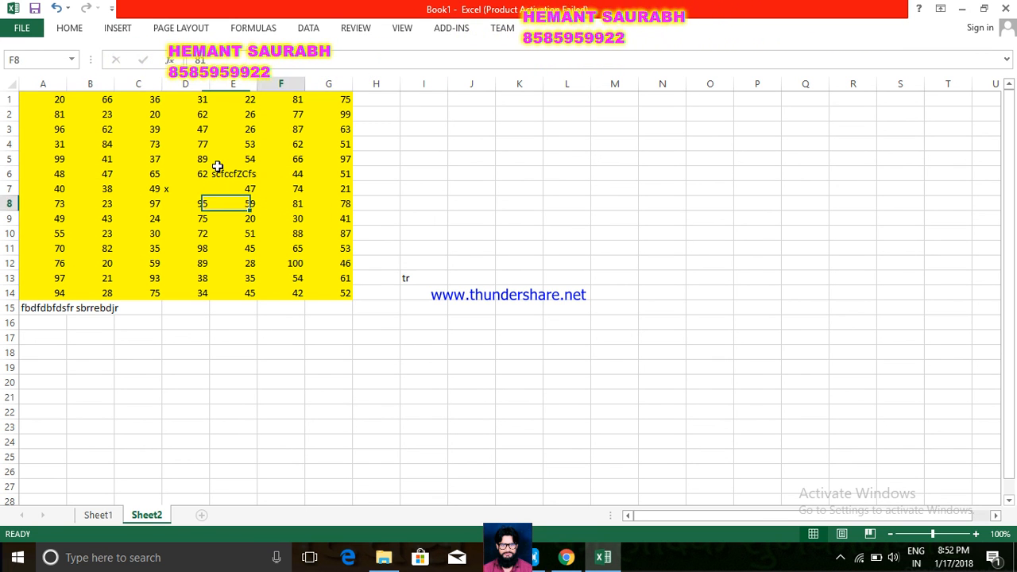
{"action": "key", "text": "Down"}
{"action": "key", "text": "Down"}
{"action": "key", "text": "Right"}
{"action": "key", "text": "Right"}
{"action": "key", "text": "Left"}
{"action": "key", "text": "Left"}
{"action": "key", "text": "Left"}
{"action": "key", "text": "Left"}
{"action": "key", "text": "Left"}
{"action": "key", "text": "Down"}
{"action": "key", "text": "Down"}
{"action": "key", "text": "Down"}
{"action": "key", "text": "Right"}
{"action": "key", "text": "Right"}
{"action": "key", "text": "Right"}
{"action": "key", "text": "ctrl+Up"}
{"action": "key", "text": "Down"}
{"action": "key", "text": "Down"}
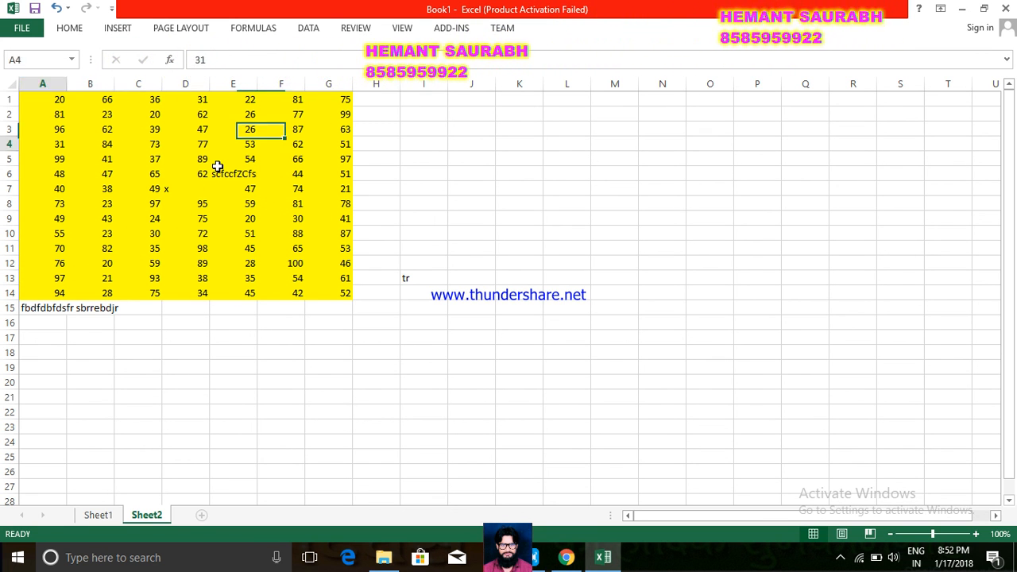
{"action": "key", "text": "Left"}
{"action": "key", "text": "Left"}
{"action": "key", "text": "Down"}
{"action": "key", "text": "Down"}
{"action": "key", "text": "Down"}
{"action": "key", "text": "Down"}
{"action": "key", "text": "Down"}
{"action": "key", "text": "Down"}
{"action": "key", "text": "Down"}
{"action": "key", "text": "Down"}
{"action": "key", "text": "Down"}
{"action": "key", "text": "Down"}
{"action": "key", "text": "Right"}
{"action": "key", "text": "Right"}
{"action": "key", "text": "Right"}
{"action": "key", "text": "Right"}
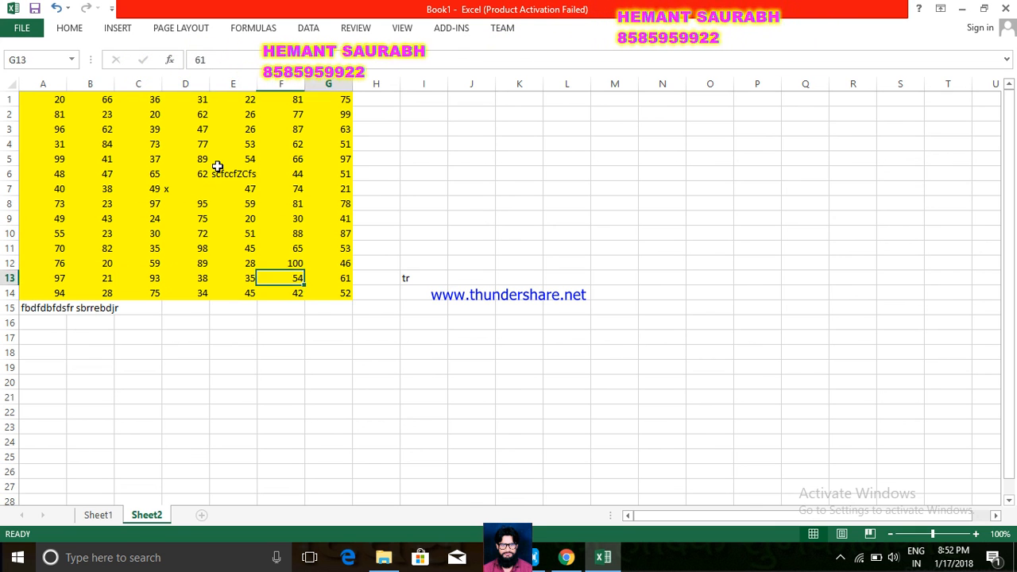
{"action": "key", "text": "ctrl+Up"}
{"action": "key", "text": "Down"}
{"action": "key", "text": "Left"}
{"action": "key", "text": "Left"}
{"action": "key", "text": "Left"}
{"action": "key", "text": "Left"}
{"action": "key", "text": "Left"}
{"action": "key", "text": "Down"}
{"action": "key", "text": "Down"}
{"action": "key", "text": "Right"}
{"action": "key", "text": "Right"}
{"action": "key", "text": "Right"}
{"action": "key", "text": "Down"}
{"action": "key", "text": "Down"}
{"action": "key", "text": "Right"}
{"action": "key", "text": "Left"}
{"action": "key", "text": "Left"}
{"action": "key", "text": "Left"}
{"action": "key", "text": "Down"}
{"action": "key", "text": "Down"}
{"action": "key", "text": "Down"}
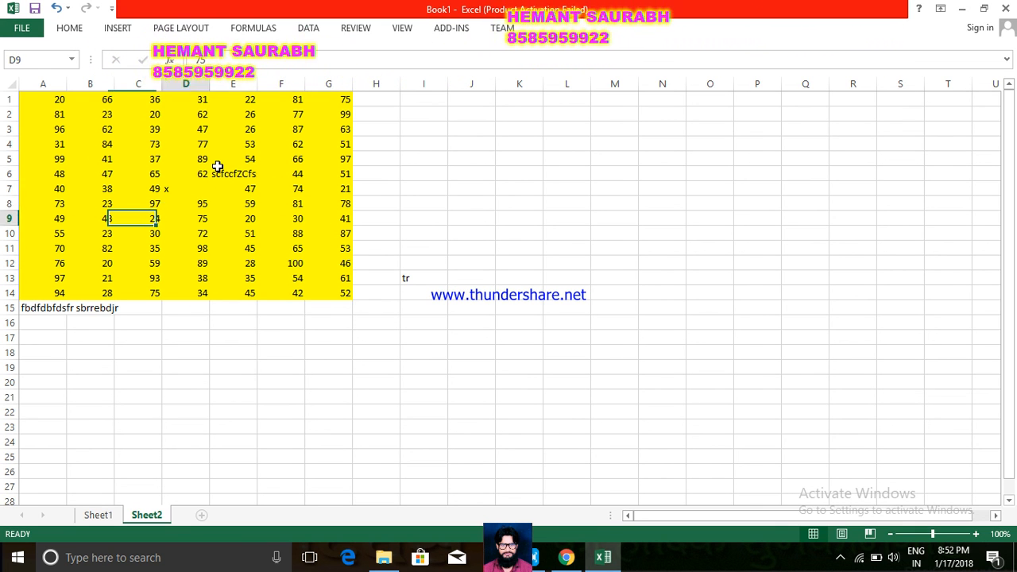
{"action": "key", "text": "Down"}
{"action": "key", "text": "Down"}
{"action": "key", "text": "Right"}
{"action": "key", "text": "Right"}
{"action": "key", "text": "Down"}
{"action": "key", "text": "Down"}
{"action": "key", "text": "Down"}
{"action": "key", "text": "Left"}
{"action": "key", "text": "Left"}
{"action": "key", "text": "Left"}
{"action": "key", "text": "Right"}
{"action": "key", "text": "Right"}
{"action": "key", "text": "Right"}
{"action": "key", "text": "Right"}
{"action": "key", "text": "Right"}
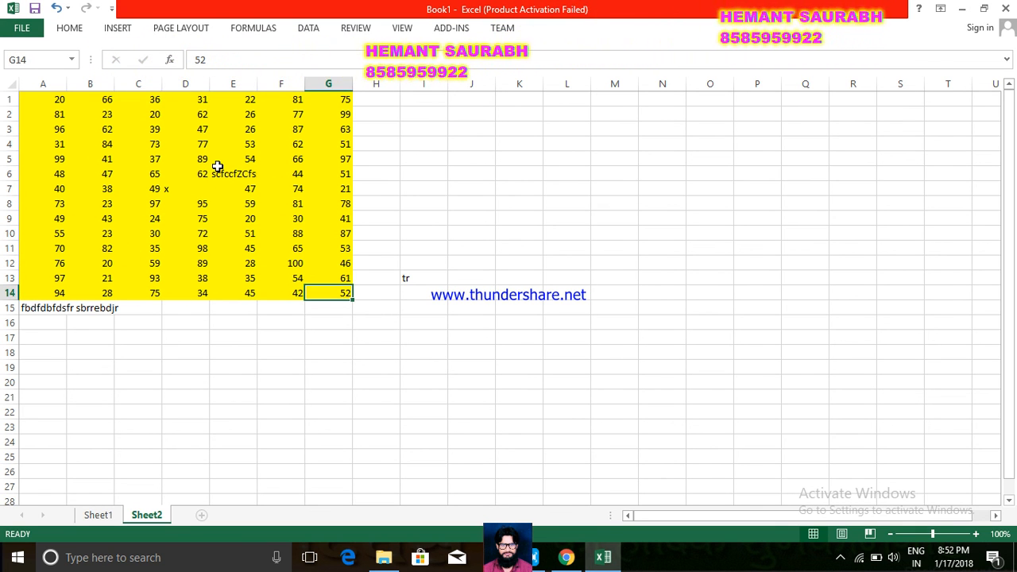